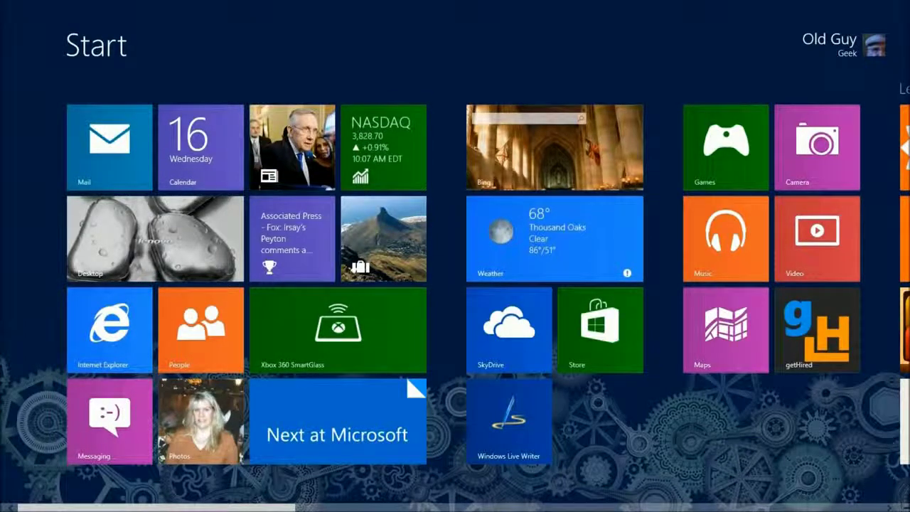
# Select the Mail tile on the Start screen and launch it
pyautogui.press('Right')
pyautogui.press('Return')
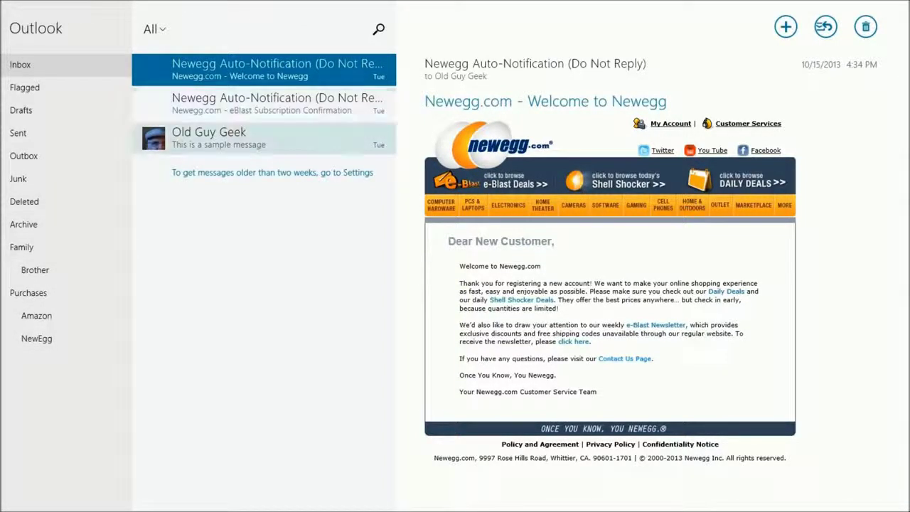
pyautogui.press('super+z')
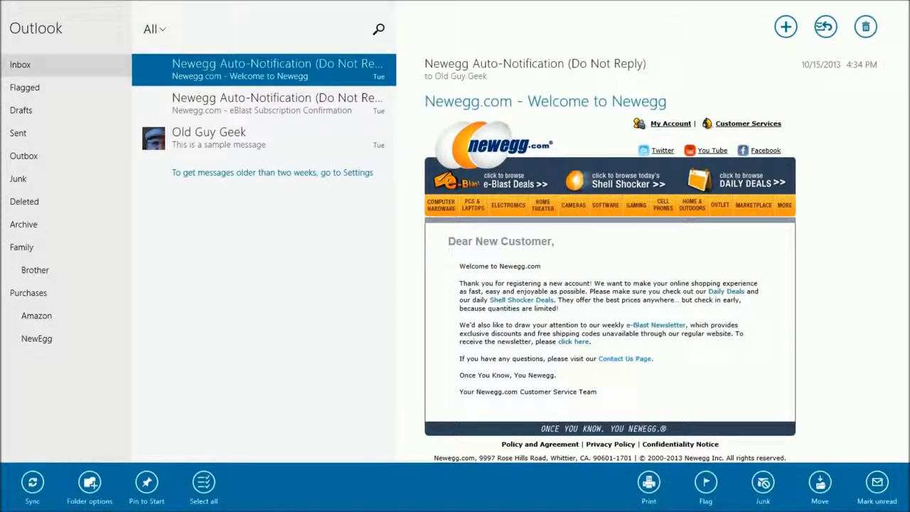
pyautogui.click(90, 484)
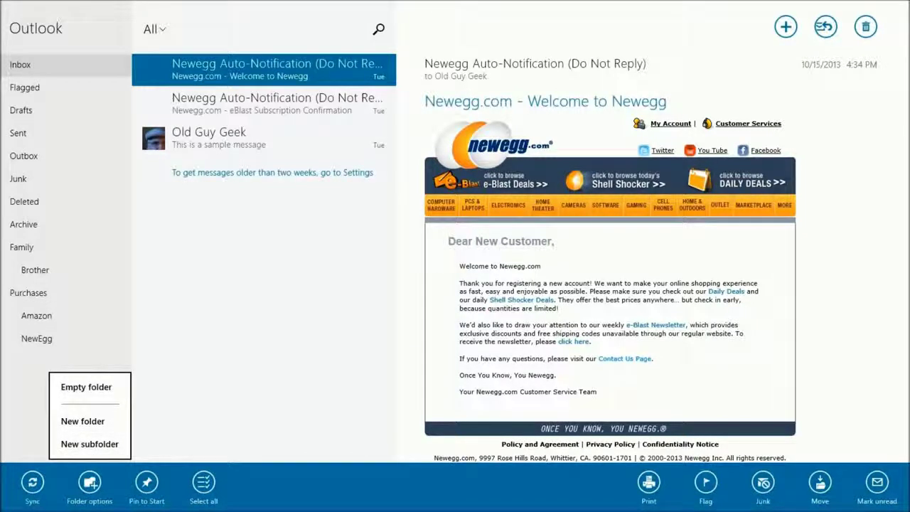
pyautogui.press('Escape')
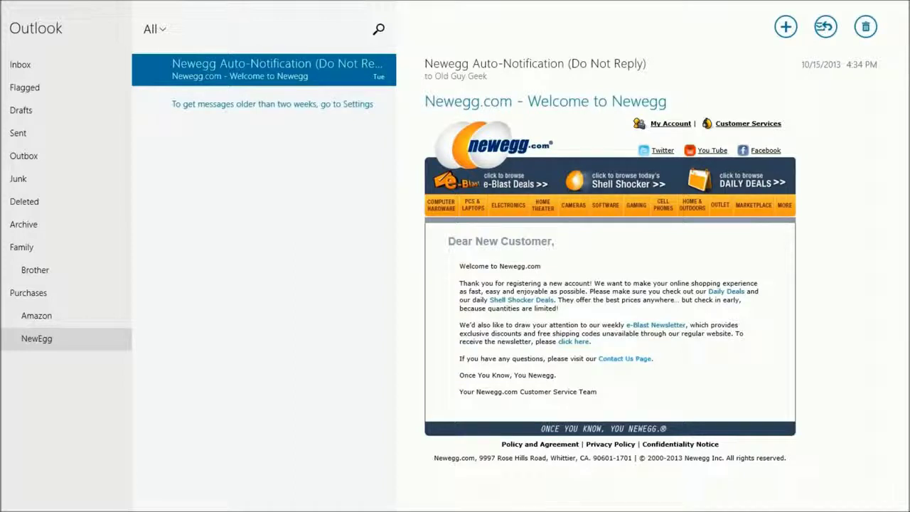
# Move the Newegg welcome message into the NewEgg folder
pyautogui.press('super+z')
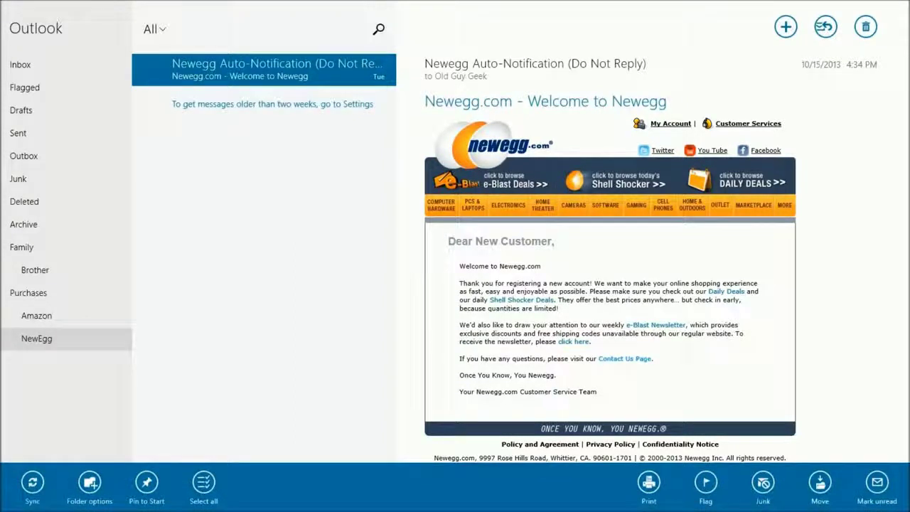
pyautogui.click(820, 484)
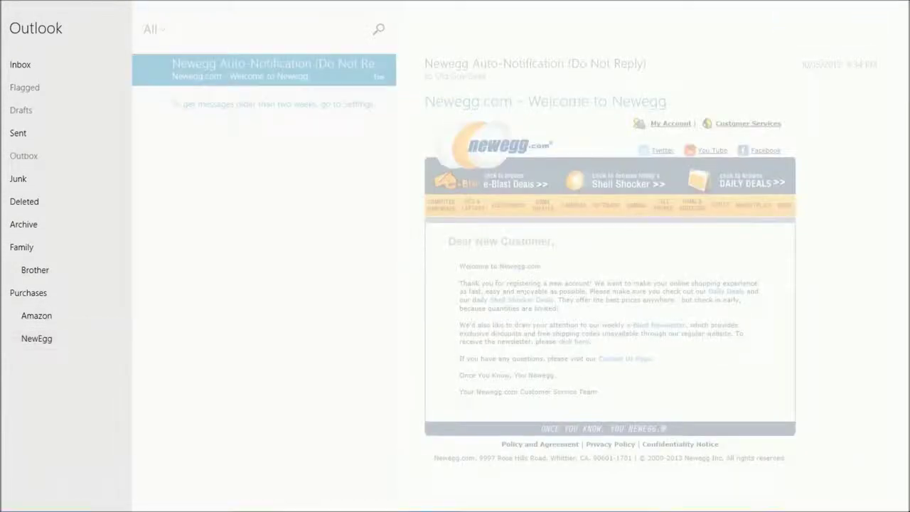
pyautogui.click(36, 338)
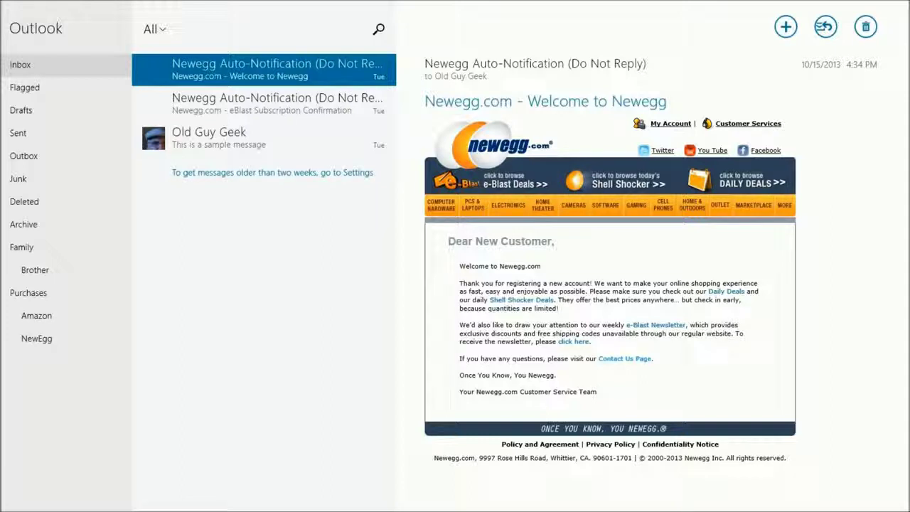
# Go back to the Start screen and relaunch the Mail app
pyautogui.press('super+z')
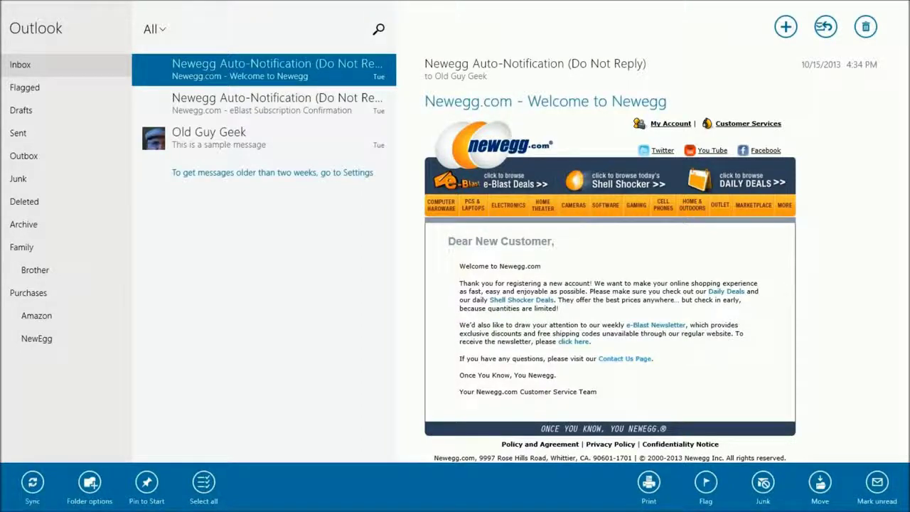
pyautogui.press('Escape')
pyautogui.press('super')
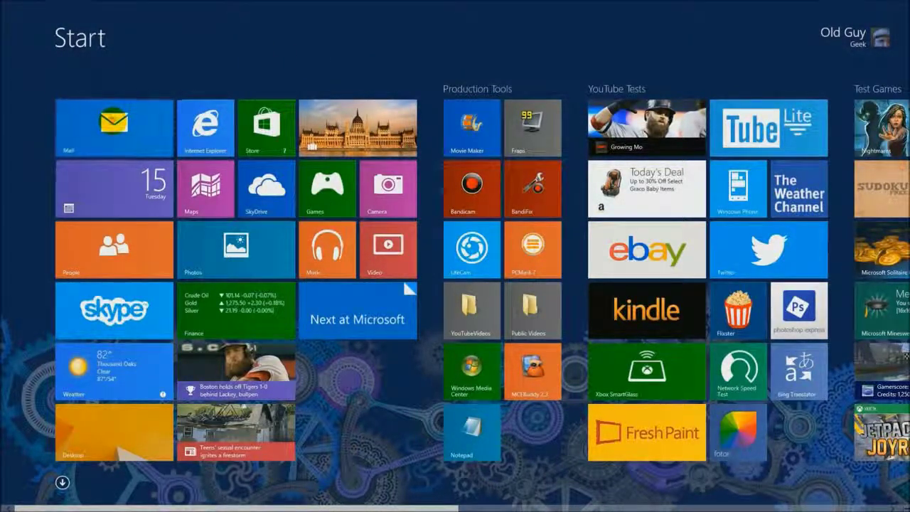
pyautogui.click(112, 117)
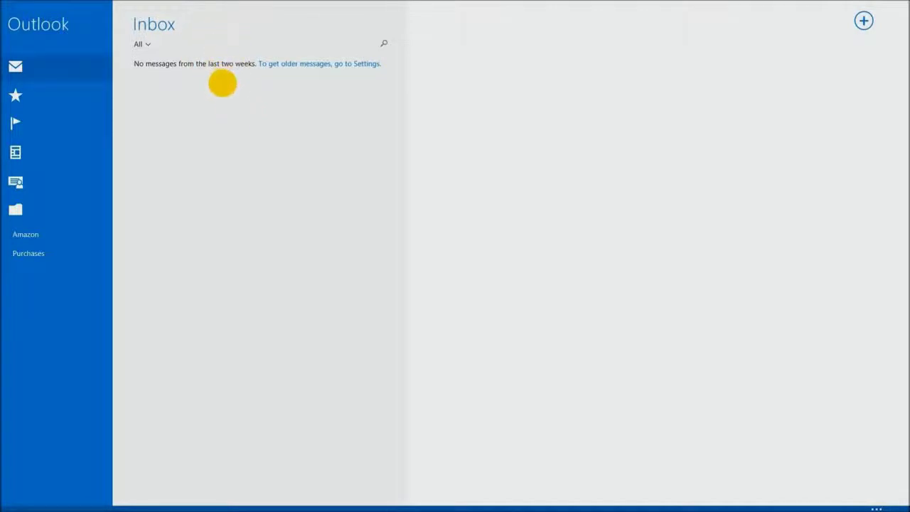
pyautogui.click(45, 80)
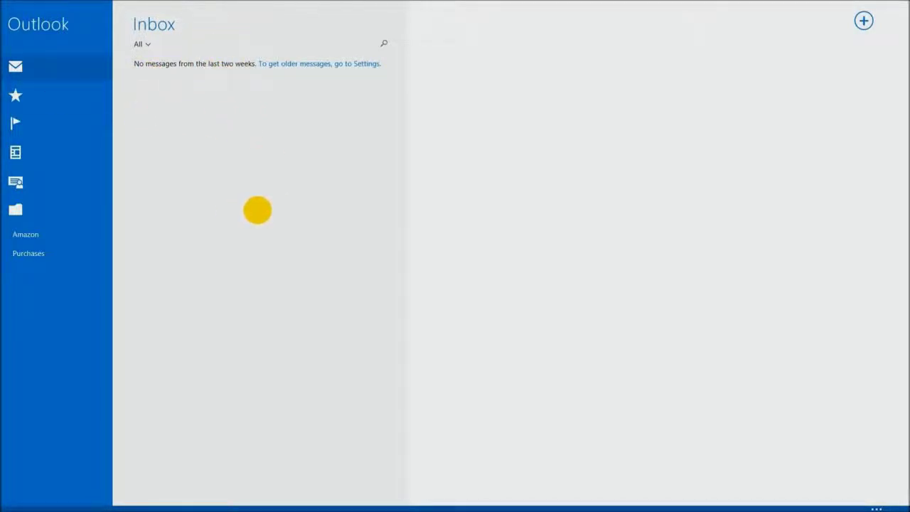
pyautogui.click(33, 206)
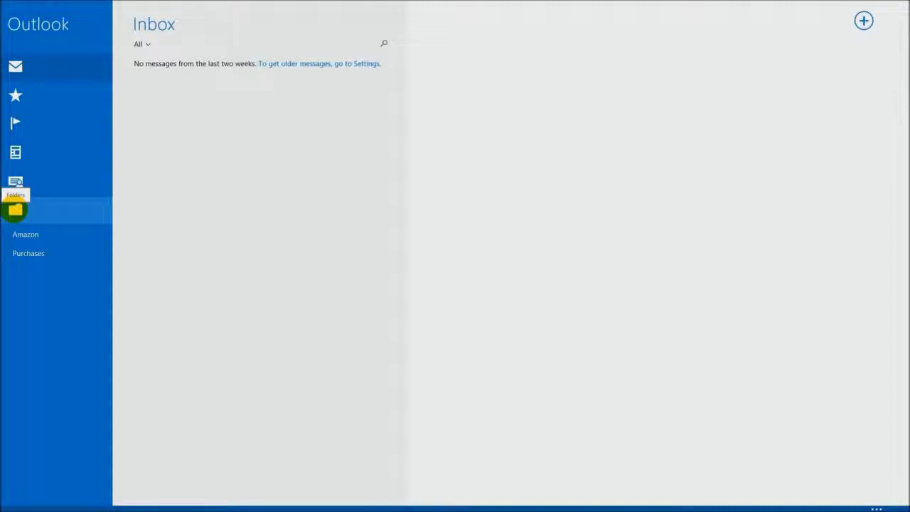
pyautogui.click(15, 210)
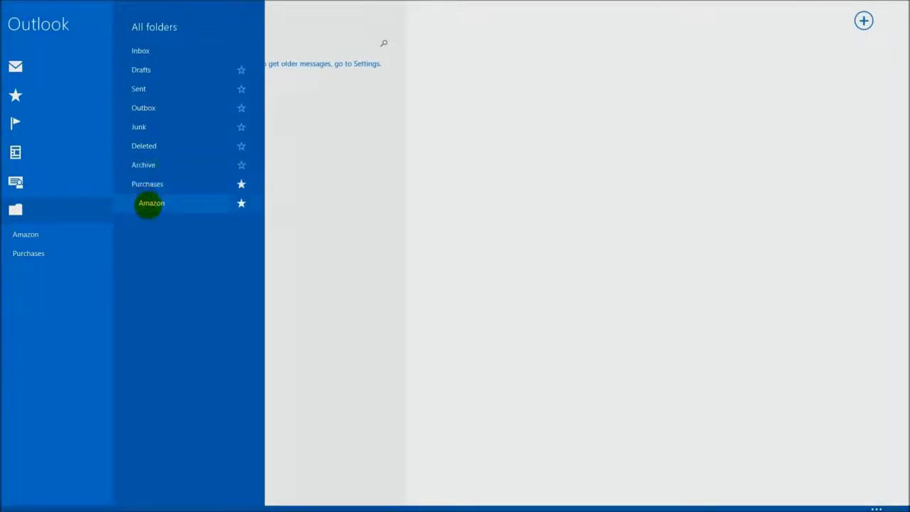
pyautogui.click(16, 210)
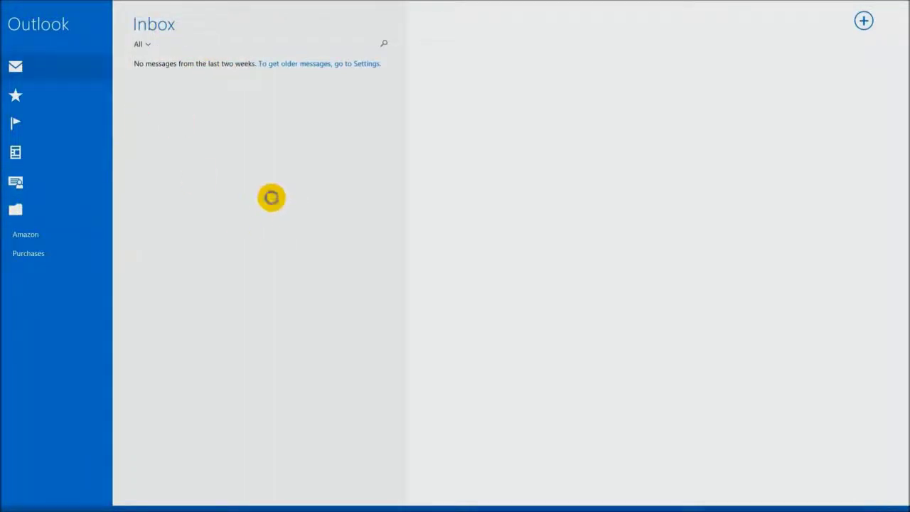
pyautogui.rightClick(271, 198)
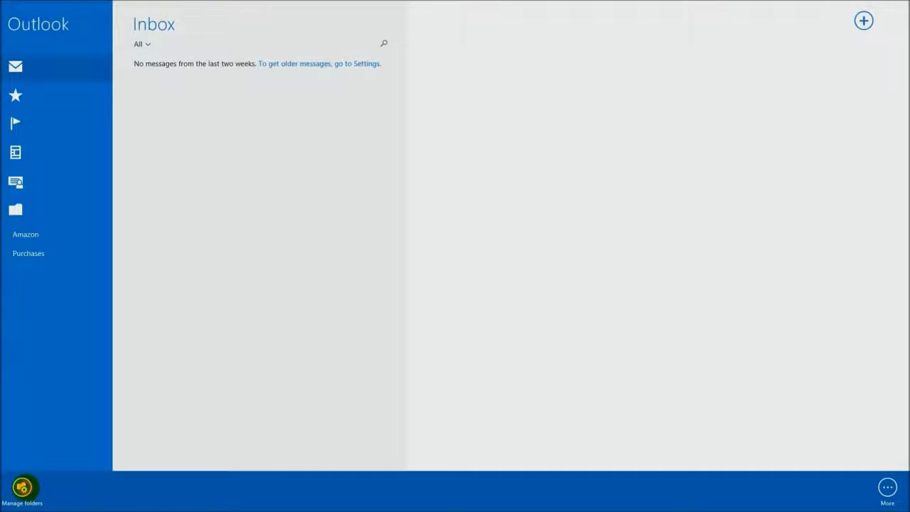
# Create a new folder named Family through Manage folders and open it from All folders
pyautogui.click(23, 487)
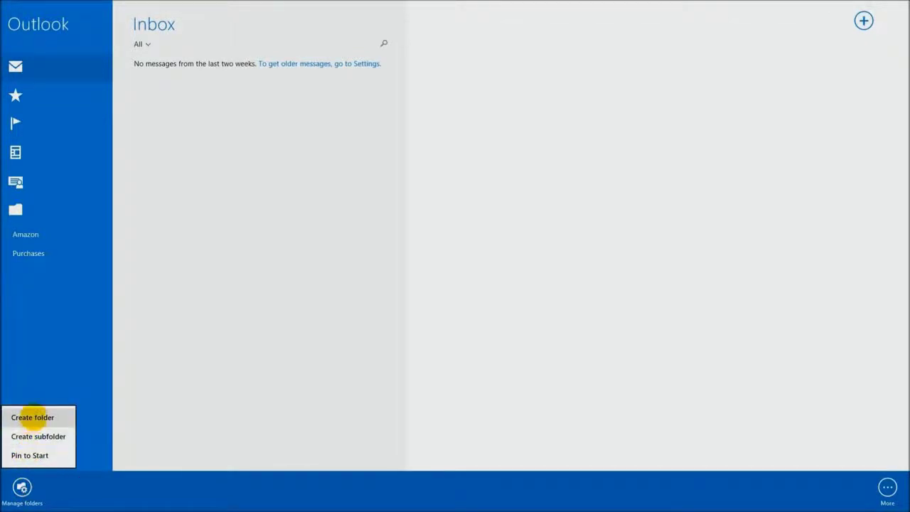
pyautogui.click(32, 417)
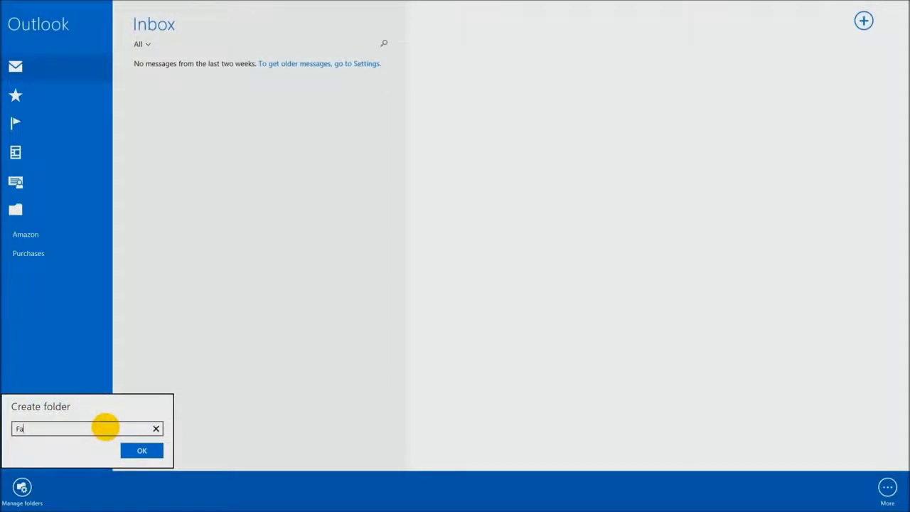
pyautogui.press('Return')
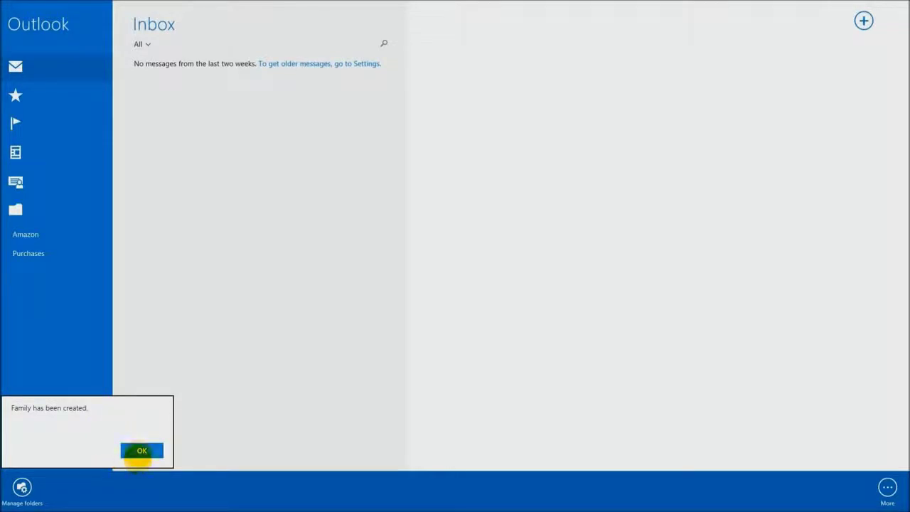
pyautogui.click(136, 451)
pyautogui.click(16, 209)
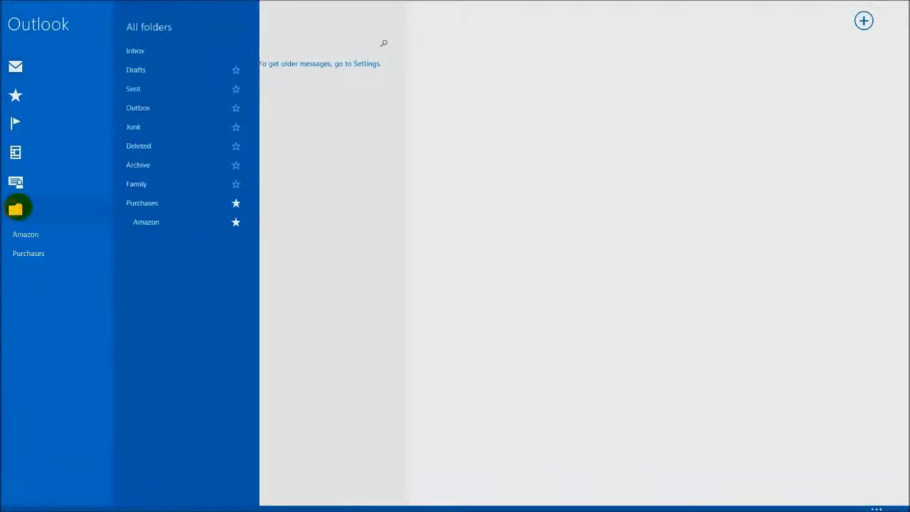
pyautogui.click(142, 185)
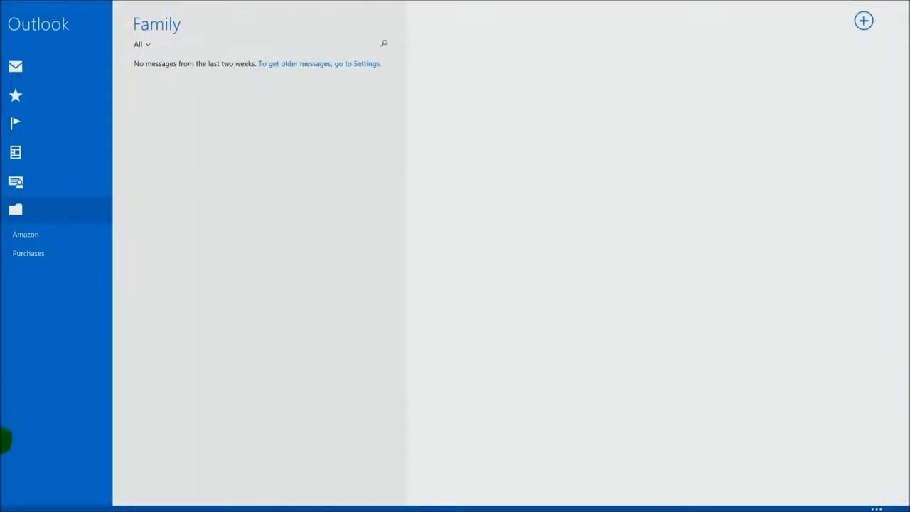
# Create a subfolder named Brother under Family
pyautogui.moveTo(6, 506)
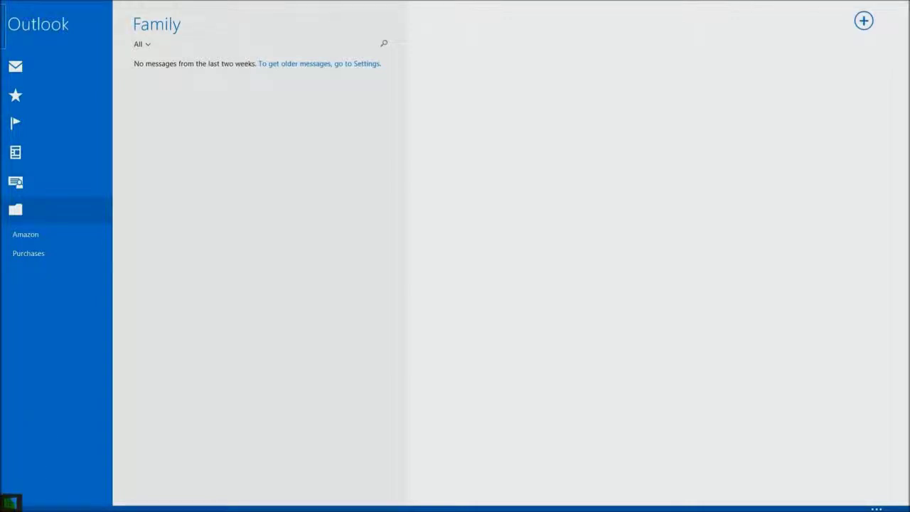
pyautogui.rightClick(211, 416)
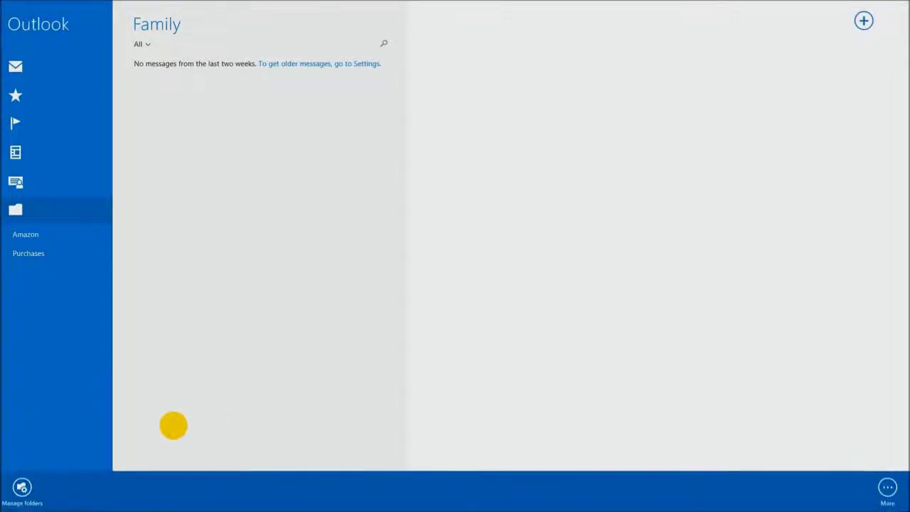
pyautogui.click(22, 486)
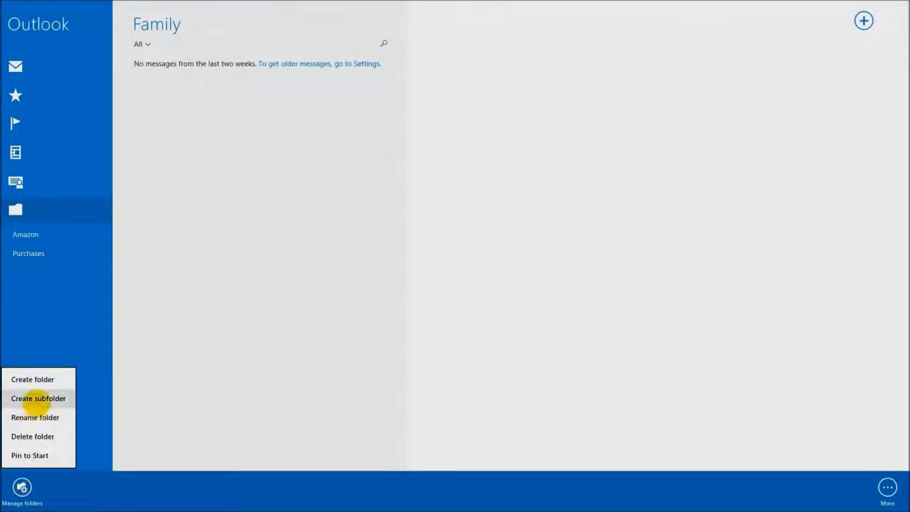
pyautogui.click(32, 396)
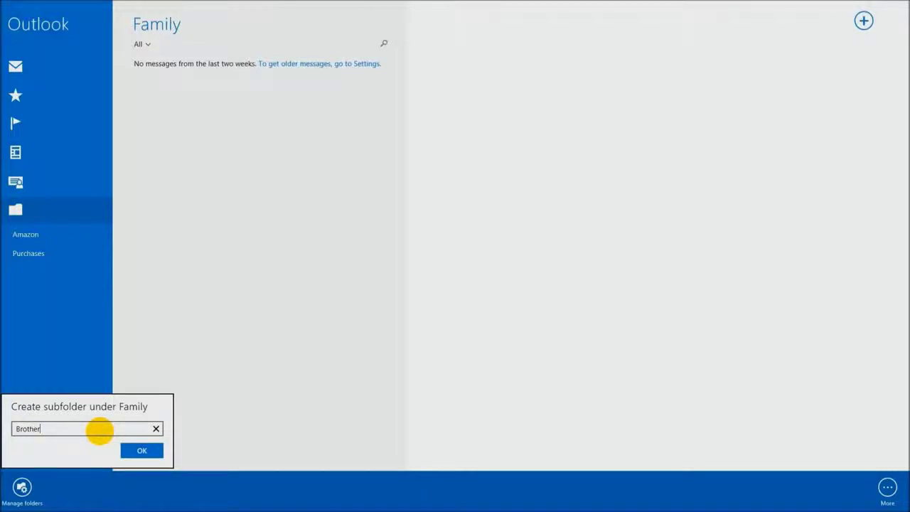
pyautogui.write('Brother')
pyautogui.press('Return')
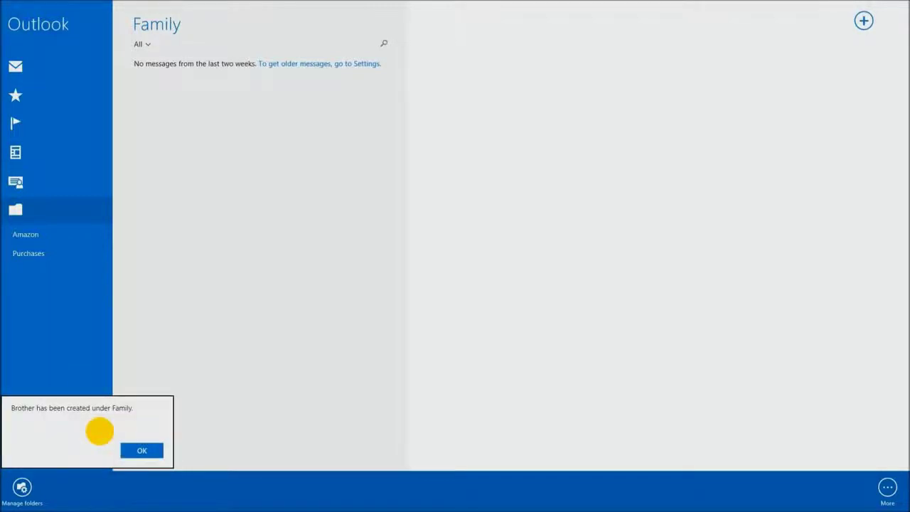
pyautogui.click(142, 451)
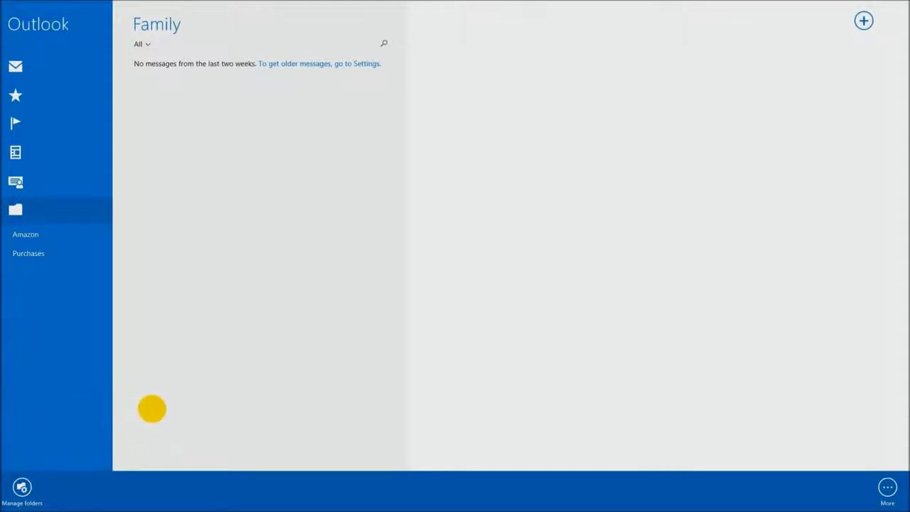
# Begin another subfolder under Family, then cancel the empty dialog and dismiss the commands
pyautogui.rightClick(153, 408)
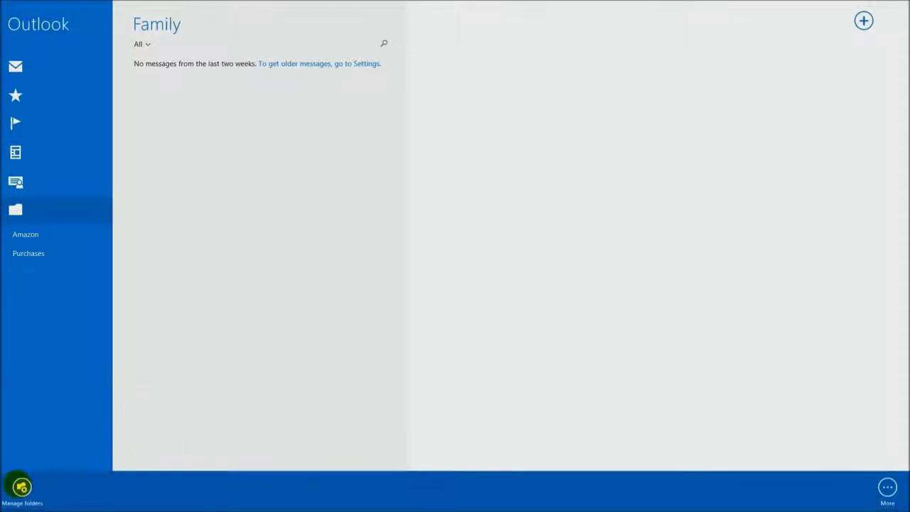
pyautogui.click(22, 487)
pyautogui.click(20, 399)
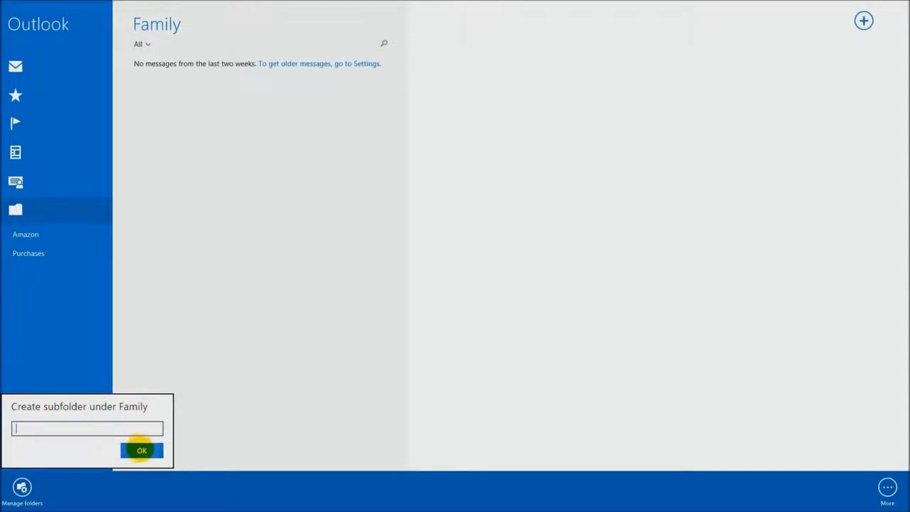
pyautogui.click(188, 377)
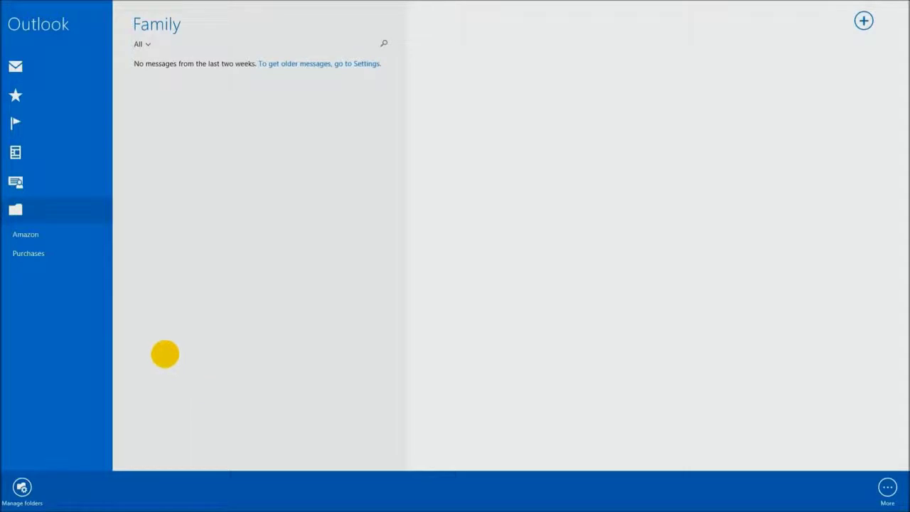
pyautogui.click(165, 353)
# Star the Brother folder as a favourite in the All folders list
pyautogui.click(37, 213)
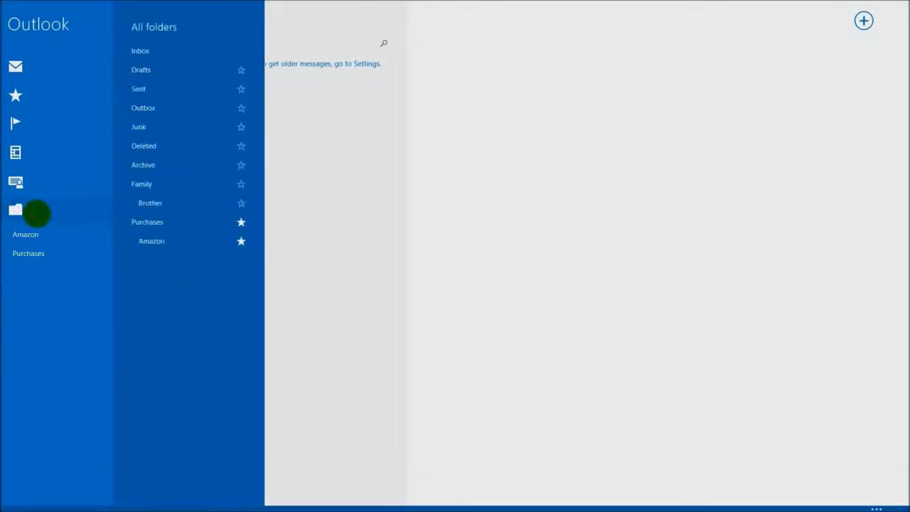
pyautogui.click(150, 202)
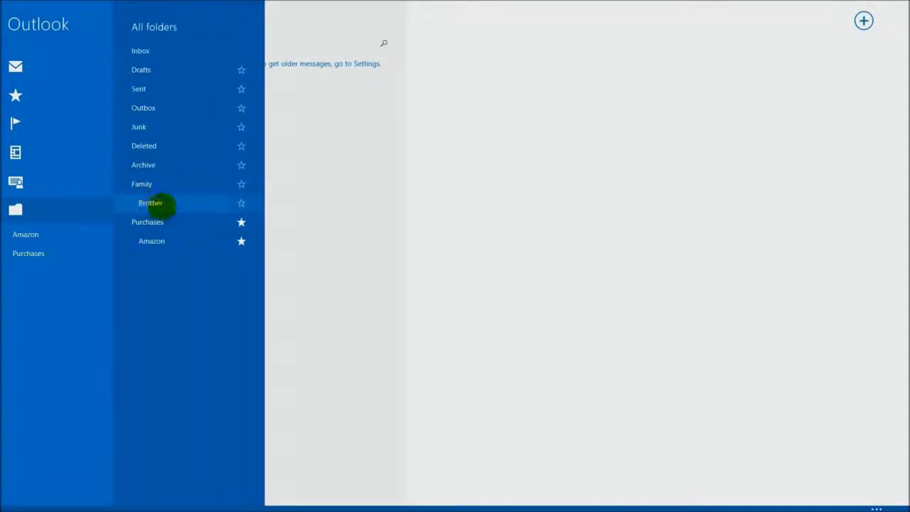
pyautogui.moveTo(153, 202); pyautogui.dragTo(144, 185)
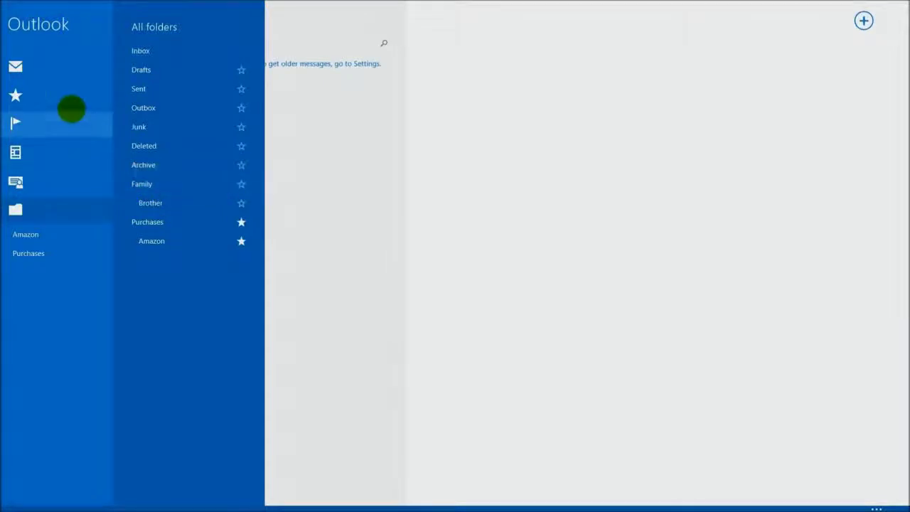
pyautogui.moveTo(44, 71); pyautogui.dragTo(59, 316)
pyautogui.click(16, 209)
pyautogui.moveTo(151, 241); pyautogui.dragTo(241, 185)
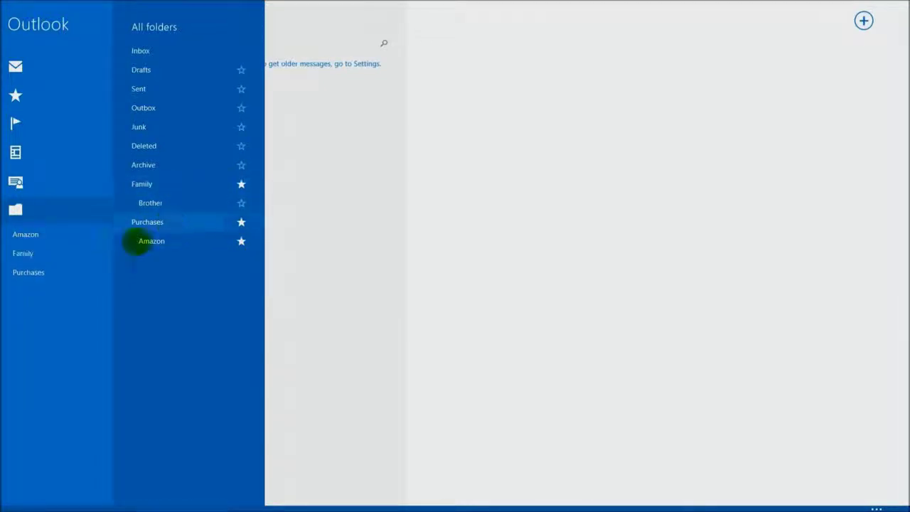
pyautogui.moveTo(29, 253)
pyautogui.mouseDown()
pyautogui.moveTo(152, 197)
pyautogui.moveTo(209, 199)
pyautogui.moveTo(17, 254)
pyautogui.mouseUp()
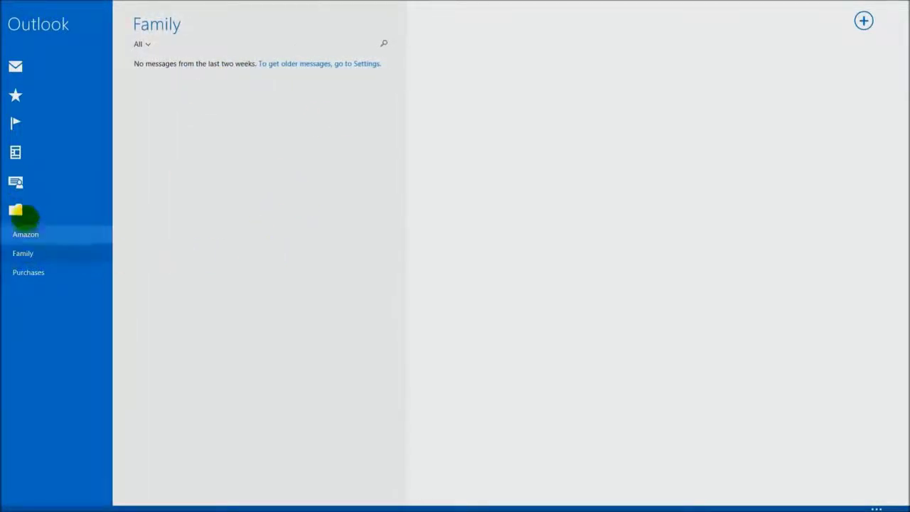
# Unstar the Family and Purchases folders so they are no longer favourites
pyautogui.moveTo(16, 209); pyautogui.dragTo(214, 200)
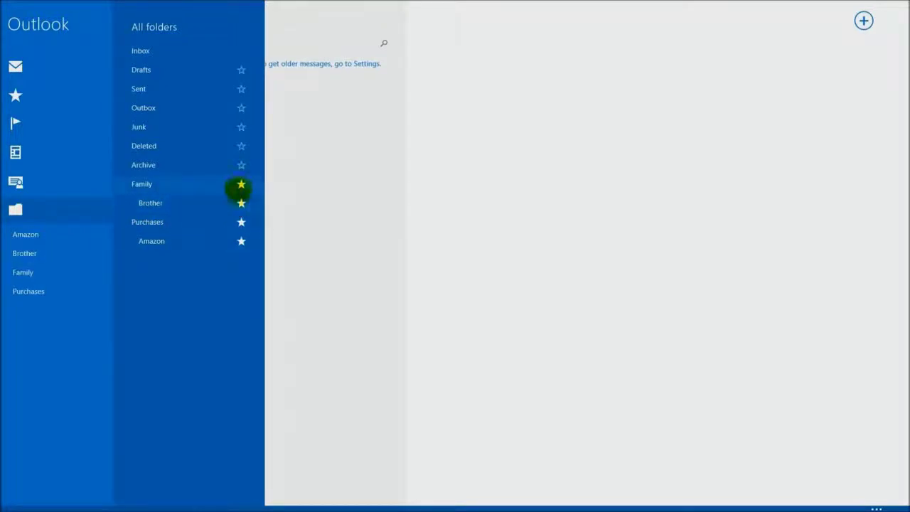
pyautogui.click(241, 185)
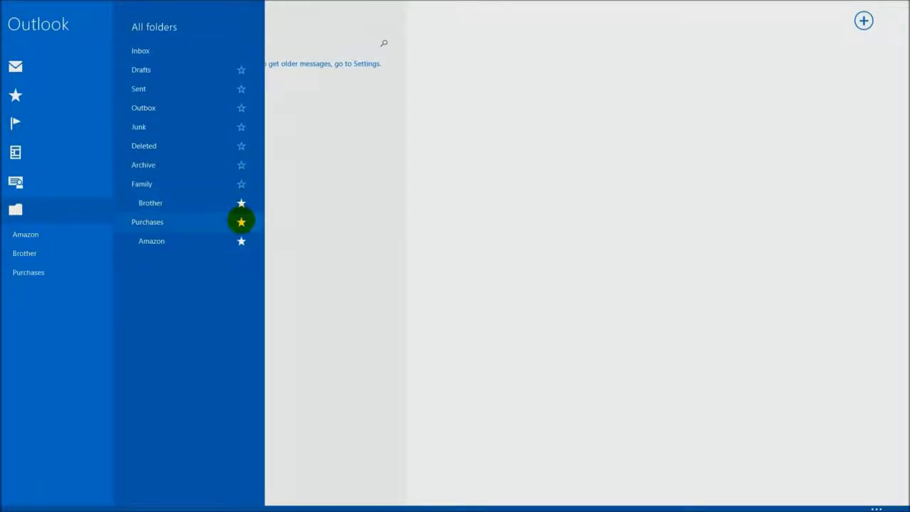
pyautogui.click(39, 214)
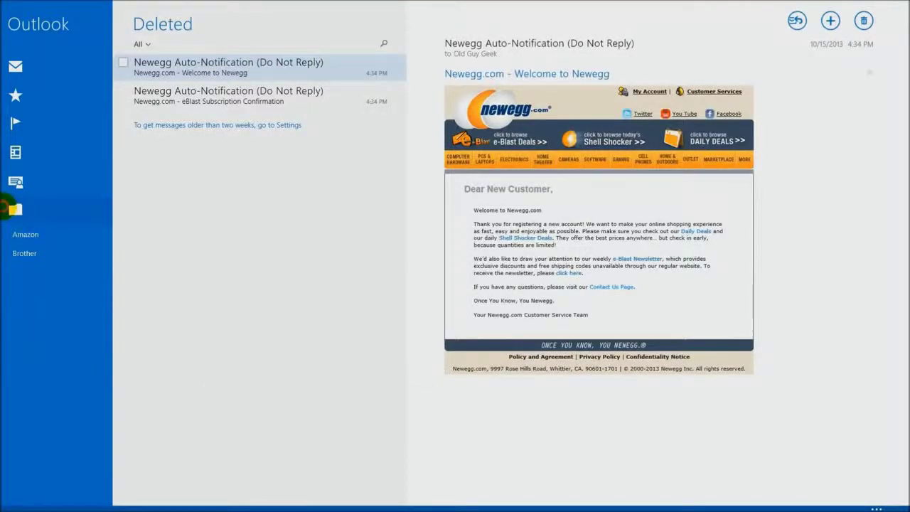
# Open the Deleted folder and try dragging the Welcome to Newegg message out
pyautogui.click(8, 208)
pyautogui.click(171, 145)
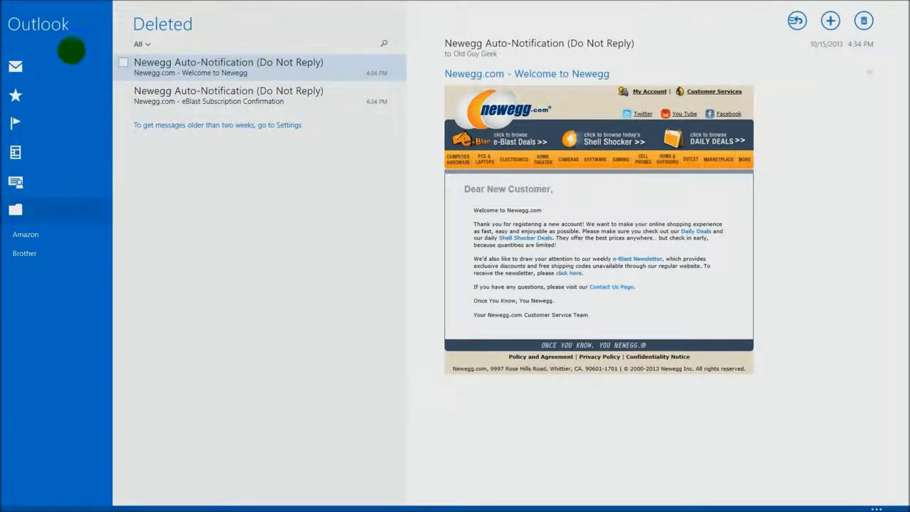
pyautogui.click(49, 65)
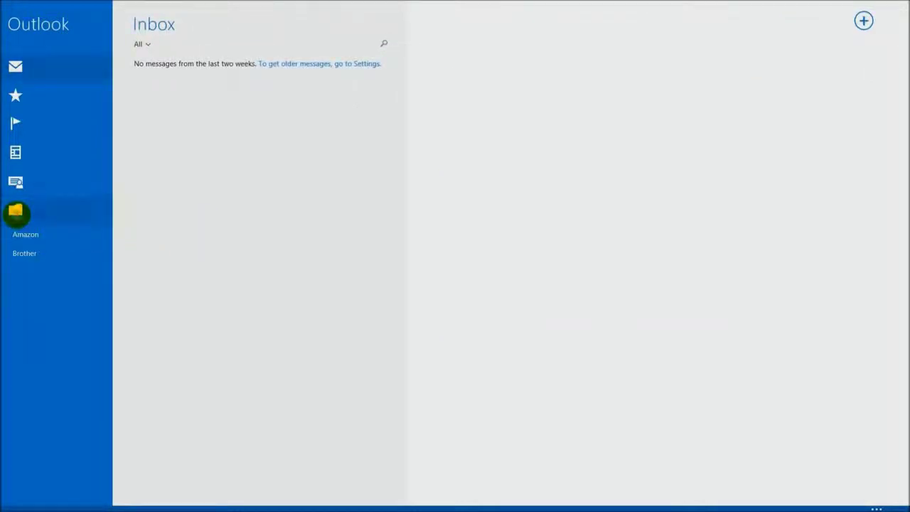
pyautogui.click(16, 209)
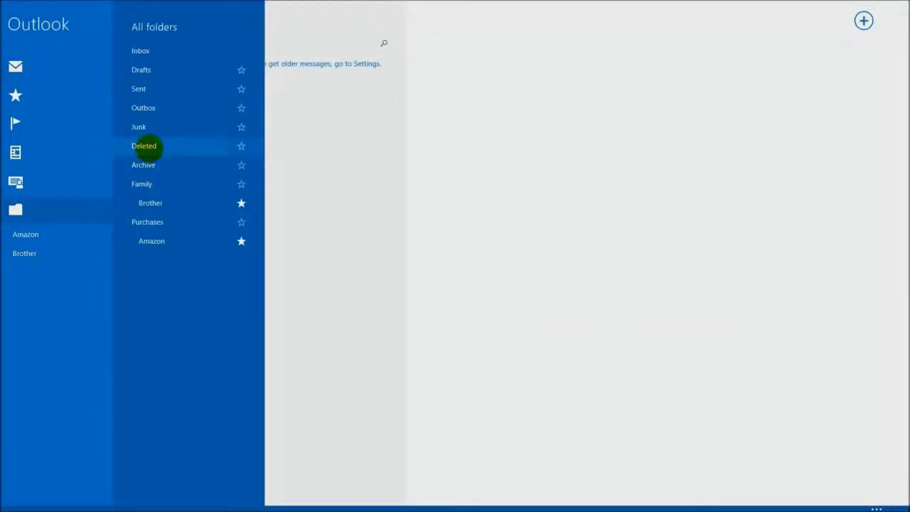
pyautogui.click(147, 146)
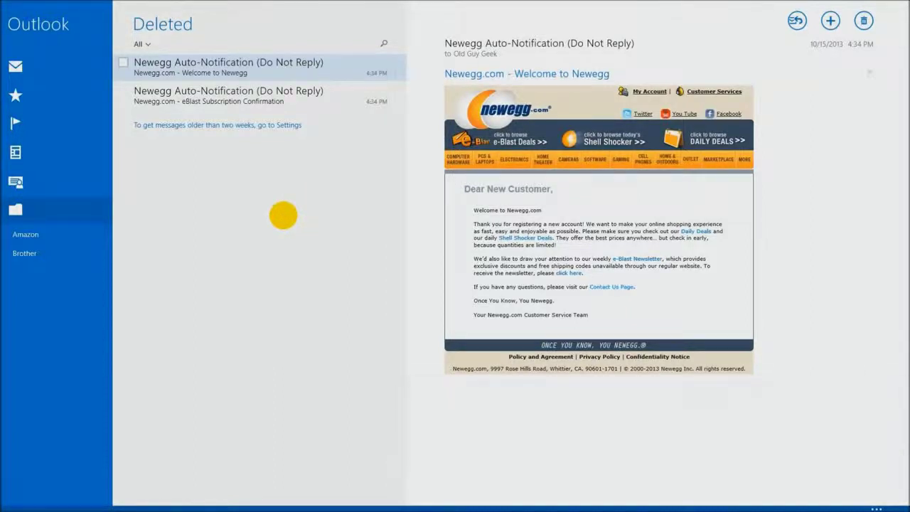
pyautogui.moveTo(142, 64)
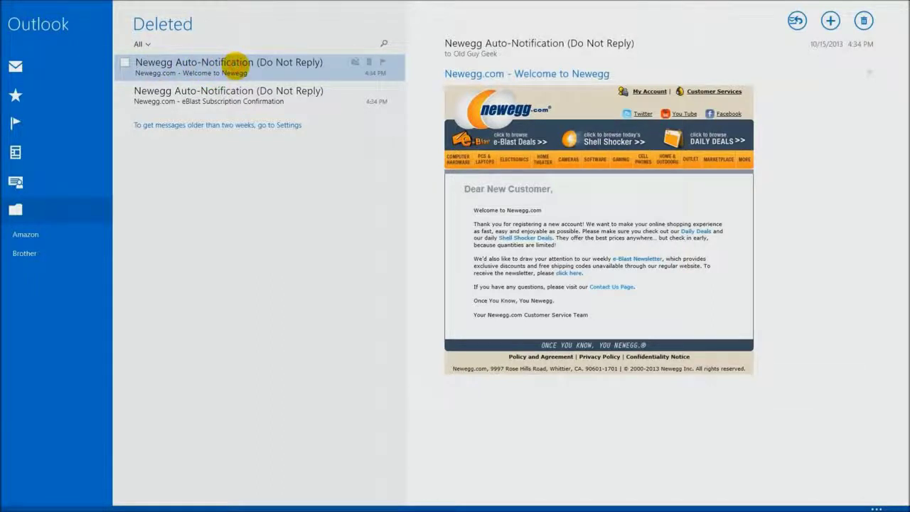
pyautogui.moveTo(236, 63); pyautogui.dragTo(218, 65)
# Open the Purchases folder from All folders and bring up its folder options
pyautogui.click(35, 212)
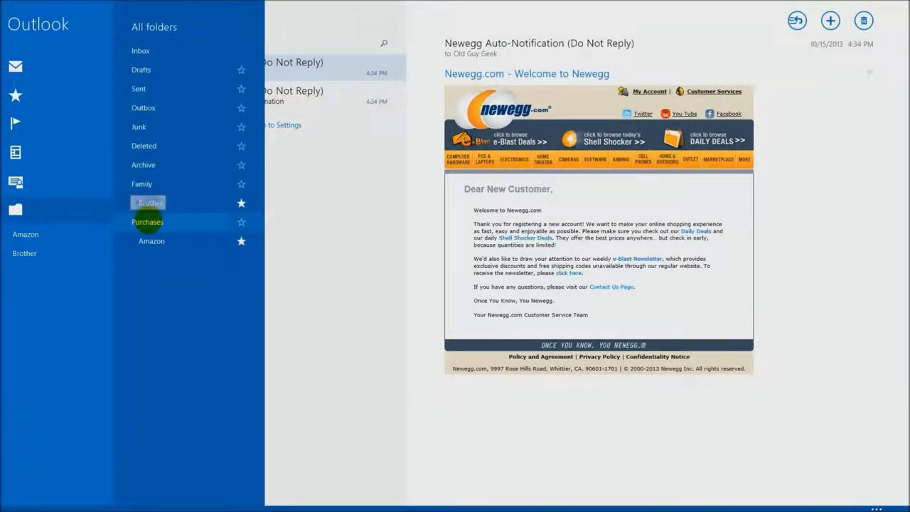
pyautogui.click(147, 222)
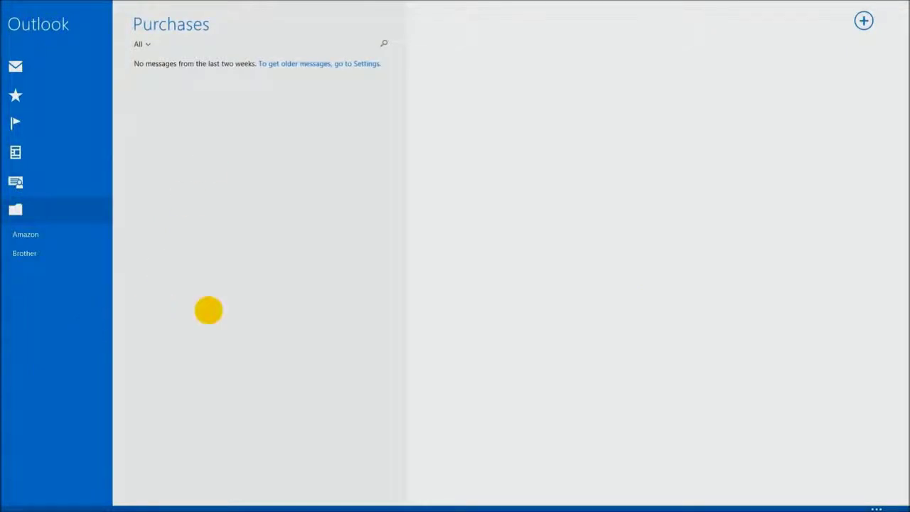
pyautogui.rightClick(208, 310)
# Create a subfolder named NewEgg under Purchases
pyautogui.click(22, 487)
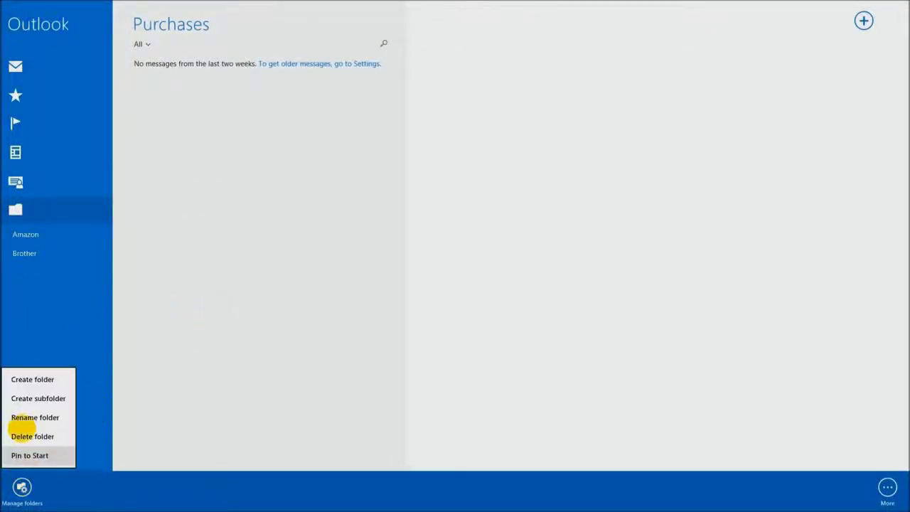
pyautogui.click(28, 399)
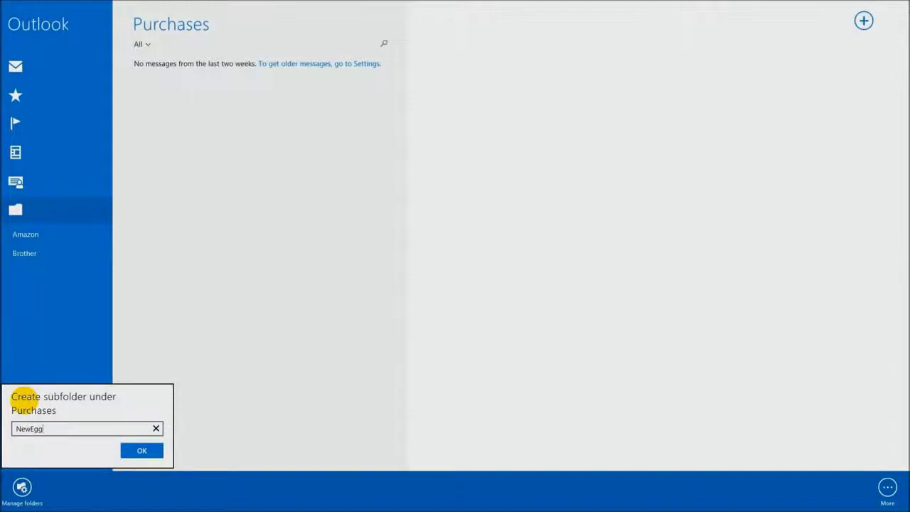
pyautogui.press('Return')
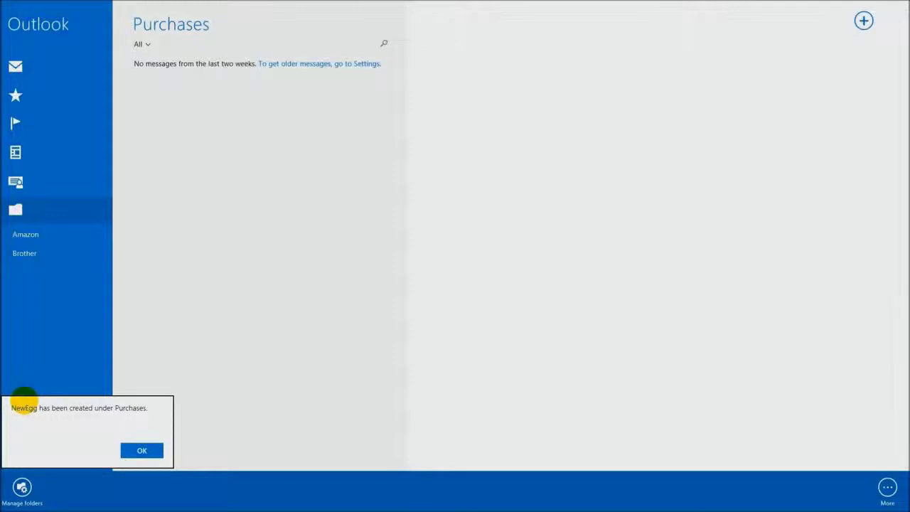
pyautogui.click(141, 450)
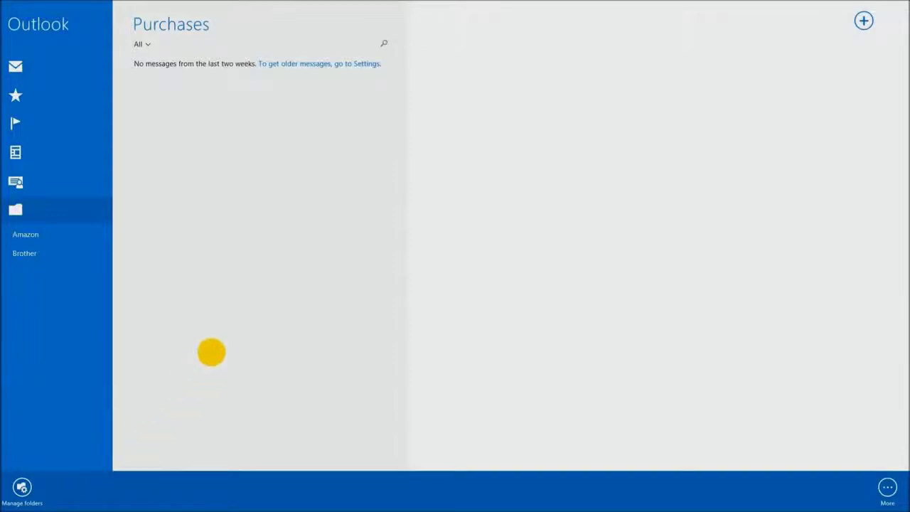
# Star NewEgg in the All folders list to pin it as a favourite
pyautogui.click(53, 209)
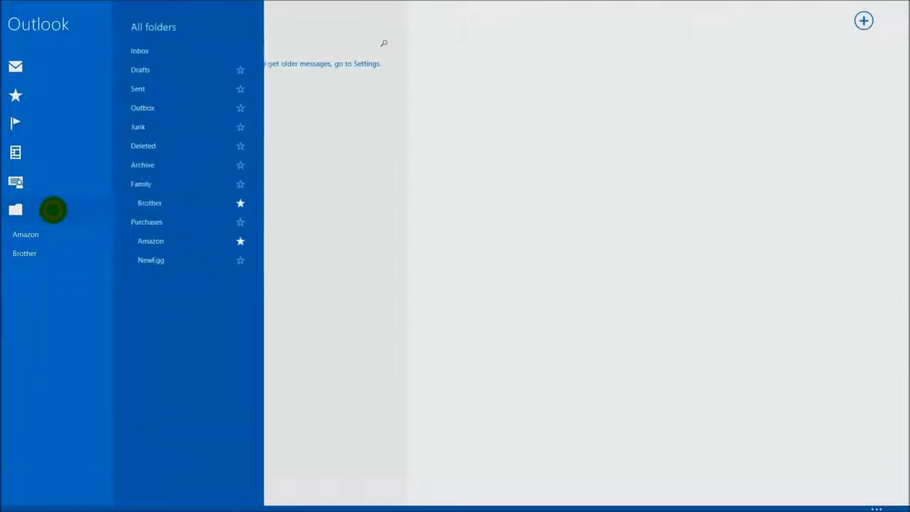
pyautogui.click(237, 262)
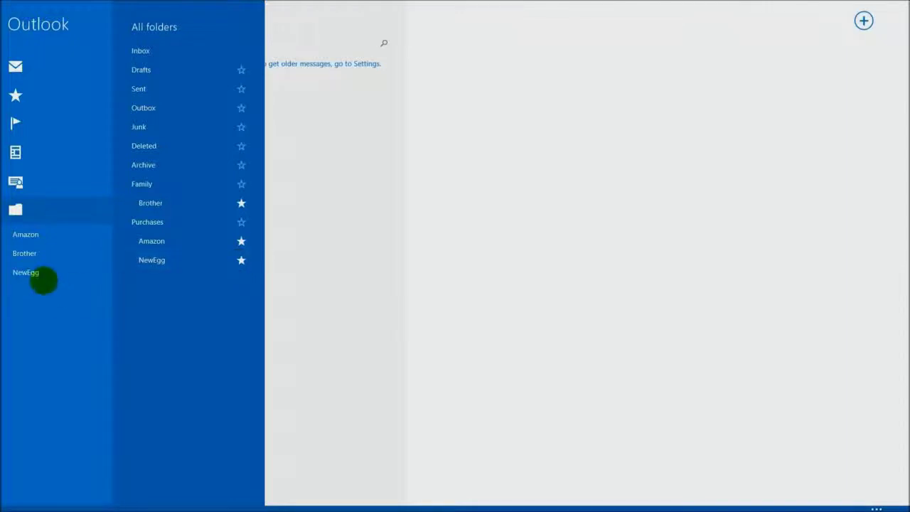
pyautogui.click(348, 247)
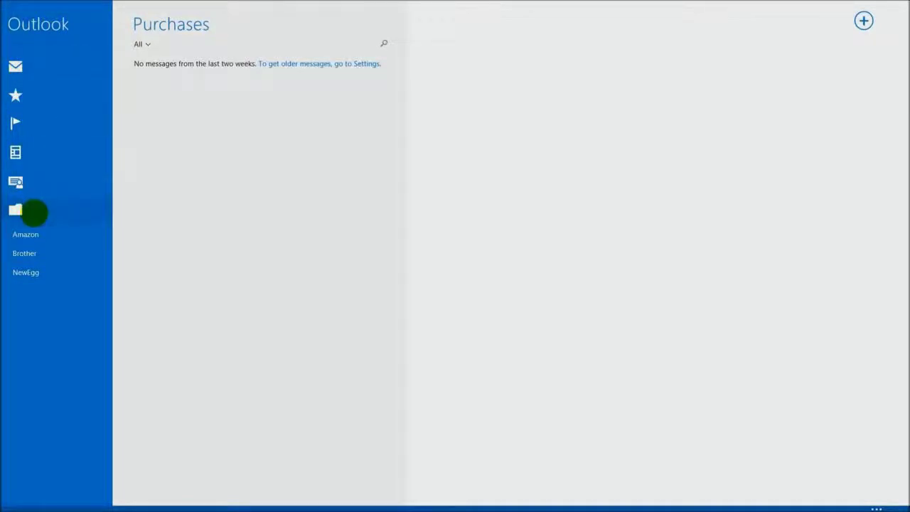
pyautogui.click(33, 211)
# Drag the Welcome to Newegg message from Deleted back into the Inbox
pyautogui.click(183, 147)
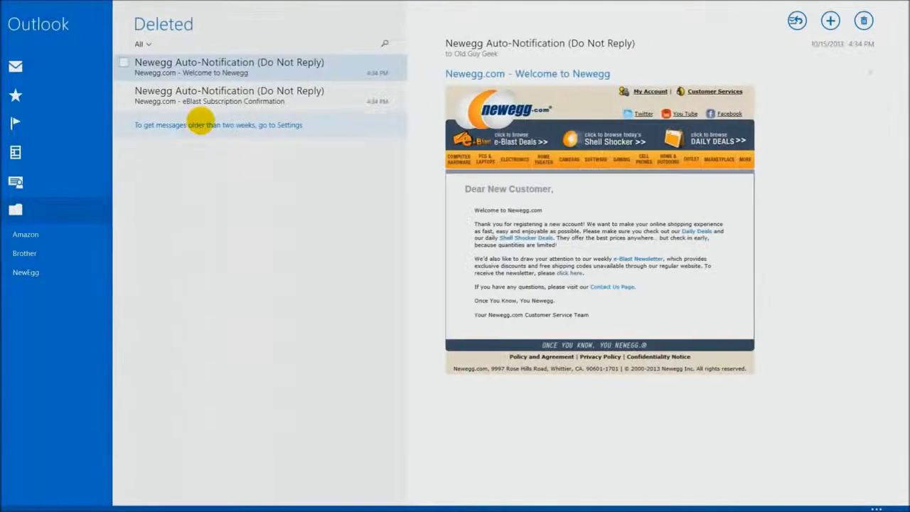
pyautogui.moveTo(235, 68); pyautogui.dragTo(54, 71)
pyautogui.click(47, 66)
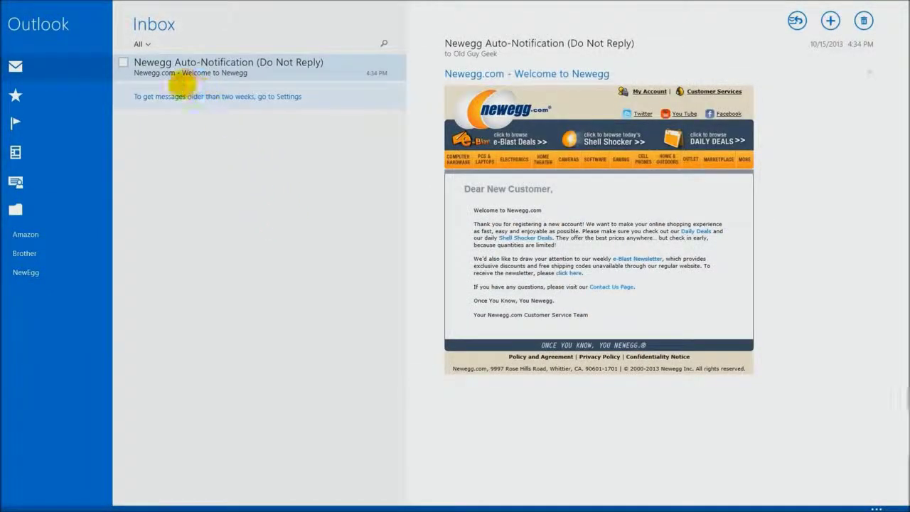
# Drag the Newegg message onto the NewEgg folder and open that folder
pyautogui.moveTo(213, 62); pyautogui.dragTo(26, 270)
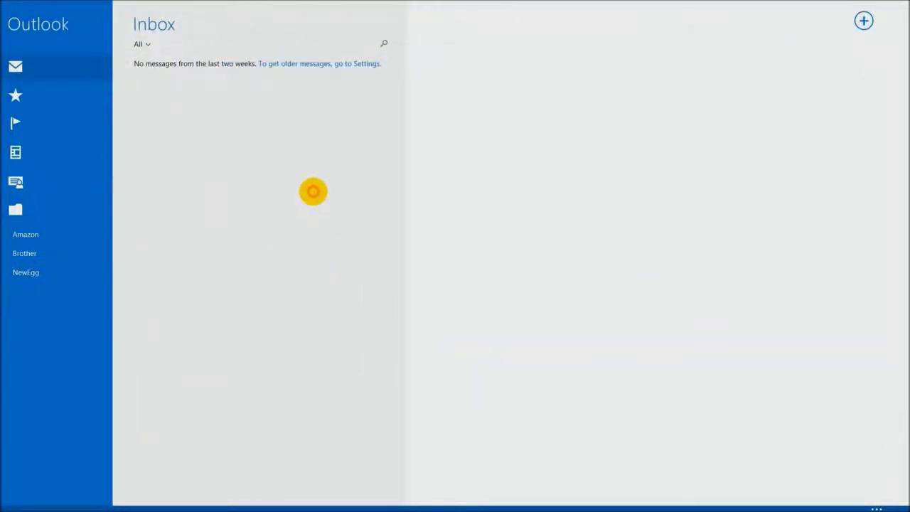
pyautogui.click(24, 267)
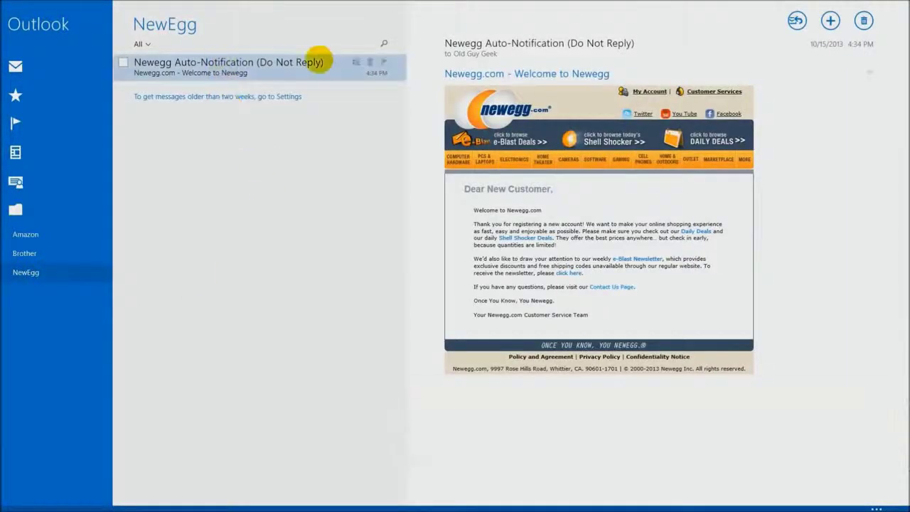
pyautogui.click(30, 278)
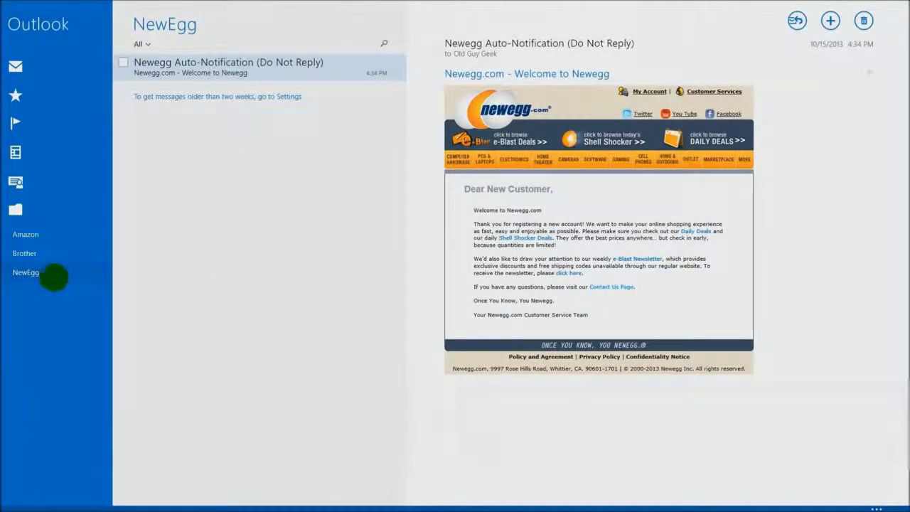
pyautogui.click(81, 209)
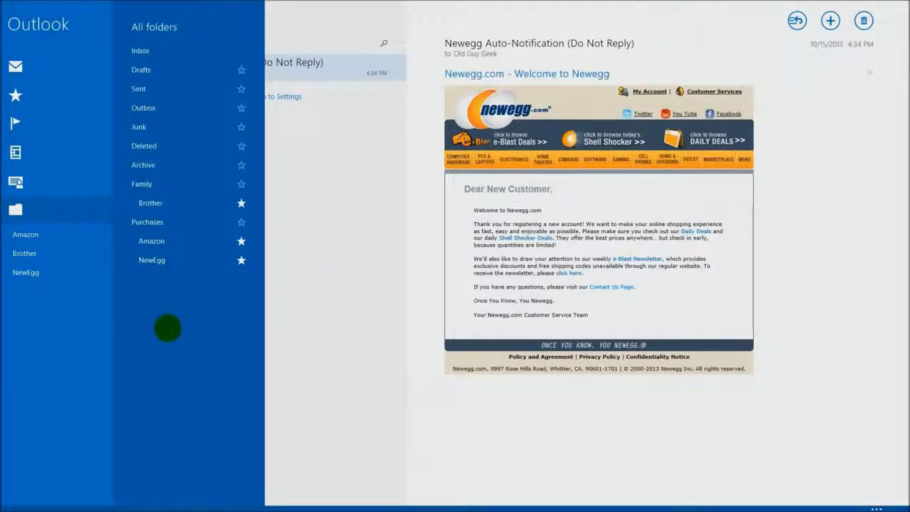
# Flag the Welcome to Newegg message and check it in the Flagged view
pyautogui.click(325, 311)
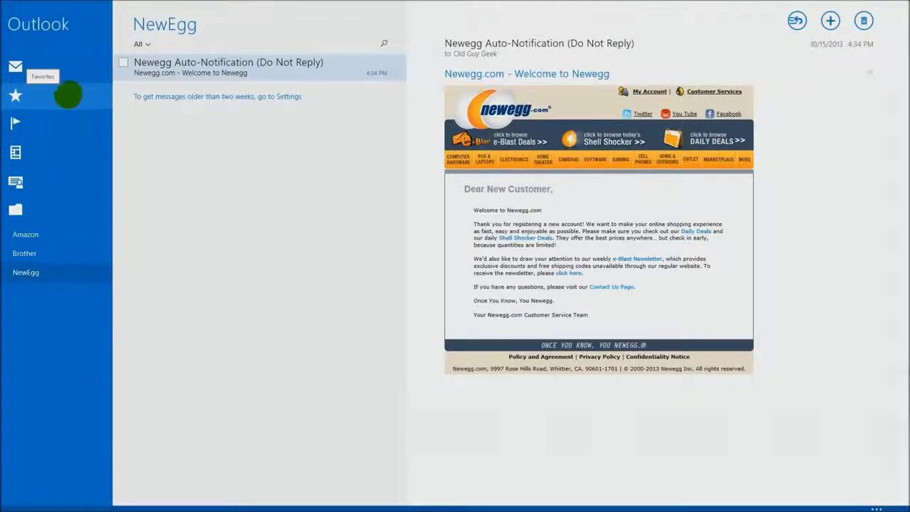
pyautogui.click(45, 96)
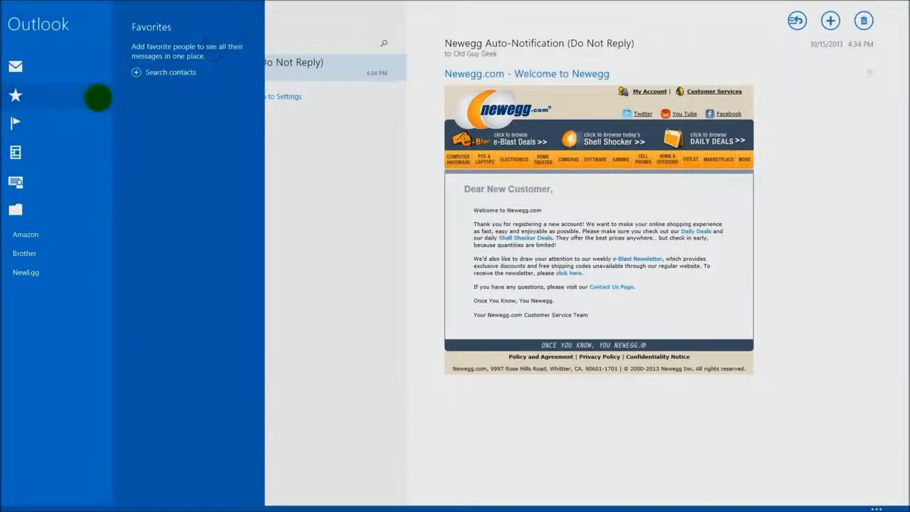
pyautogui.click(72, 91)
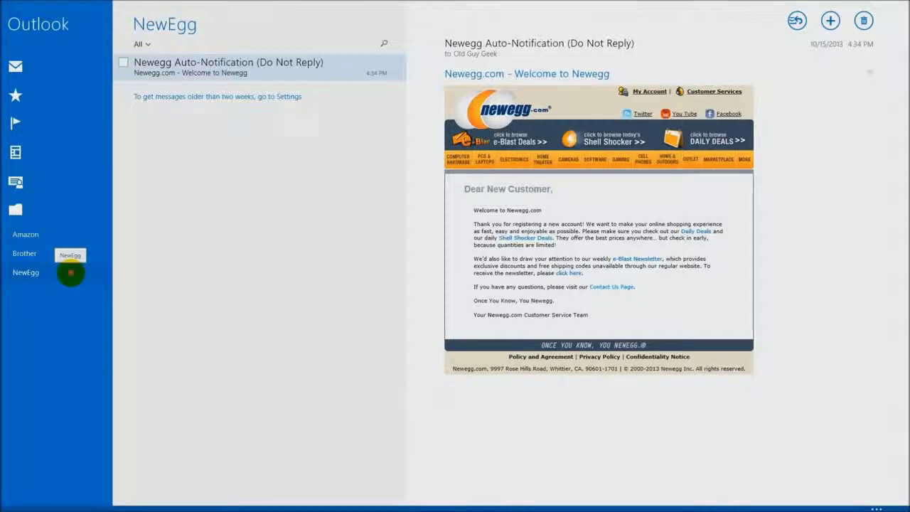
pyautogui.moveTo(391, 69)
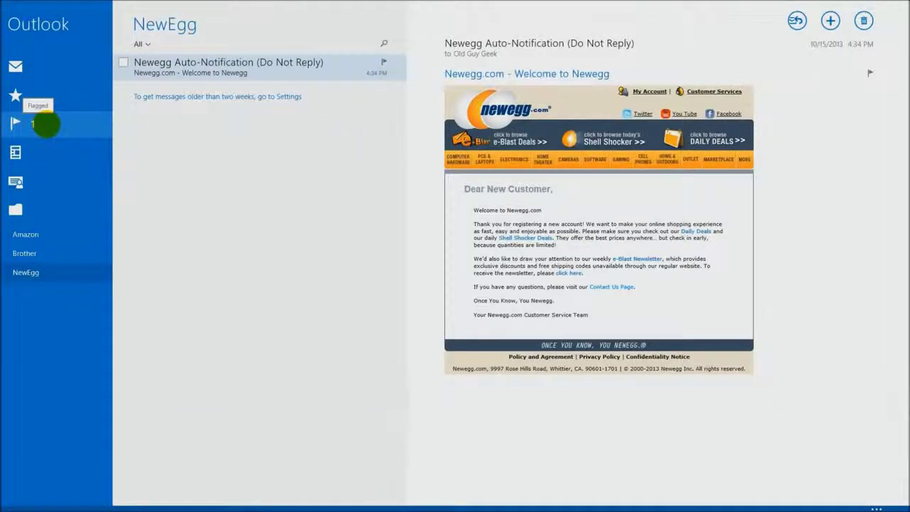
pyautogui.click(44, 125)
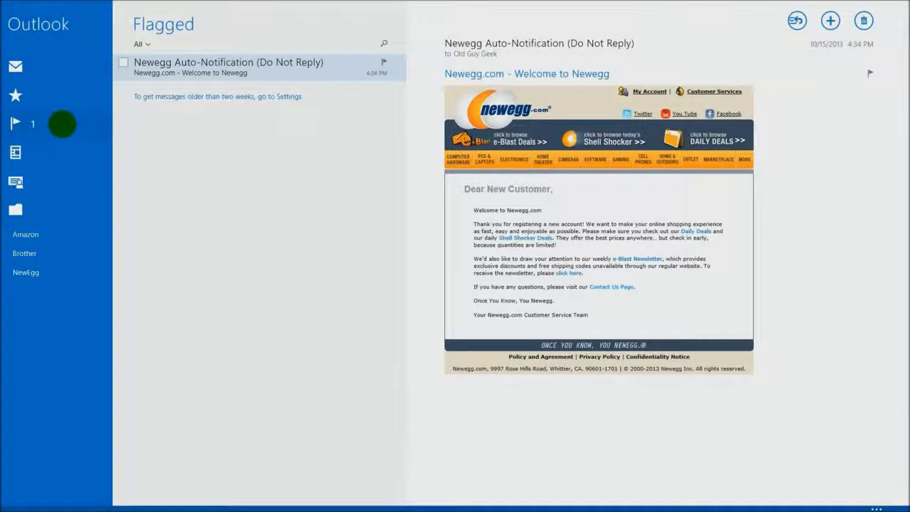
# Remove the flag from the Newegg message, then return to the NewEgg folder
pyautogui.click(61, 124)
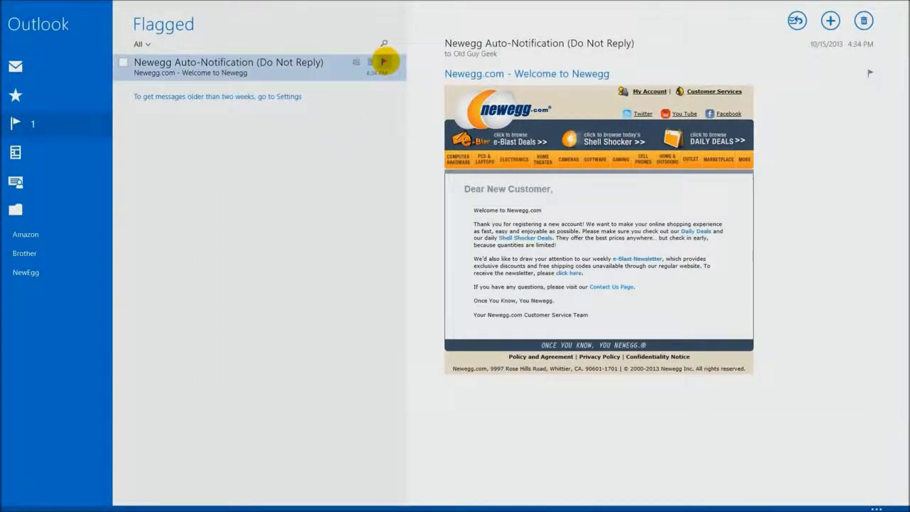
pyautogui.click(384, 62)
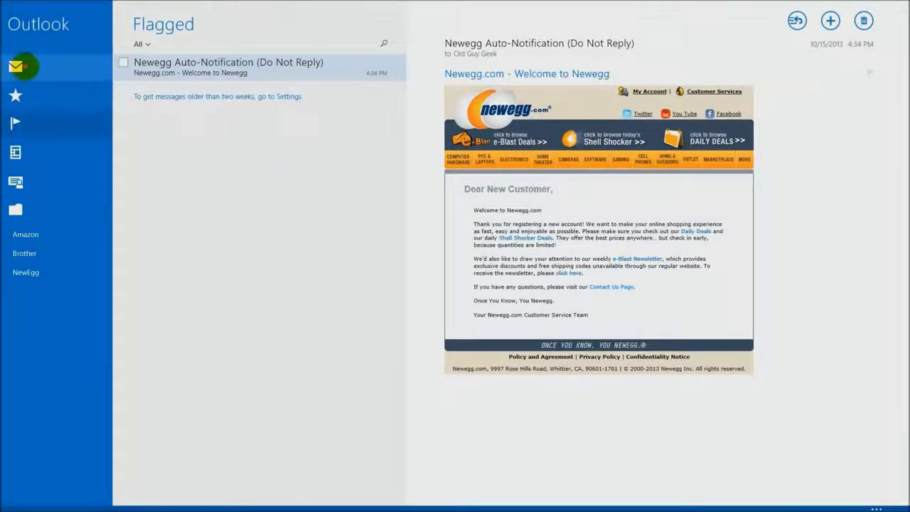
pyautogui.click(29, 67)
pyautogui.click(30, 121)
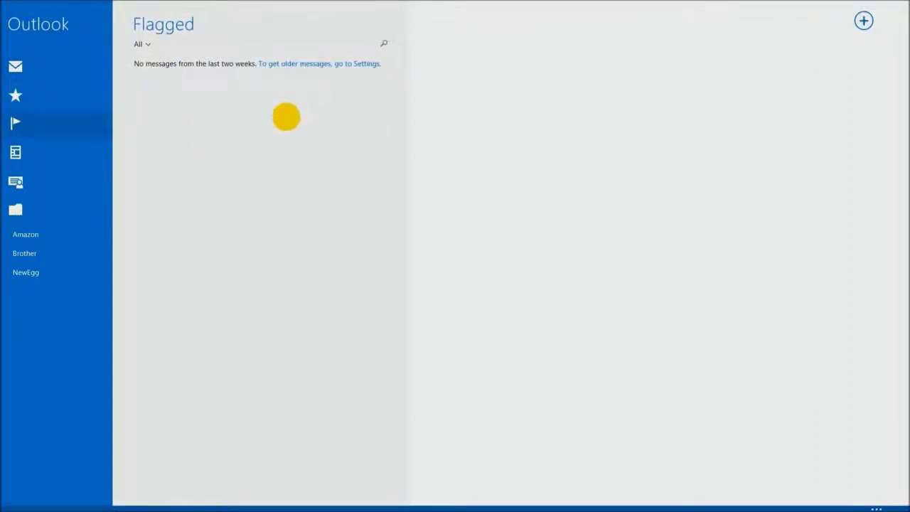
pyautogui.click(49, 273)
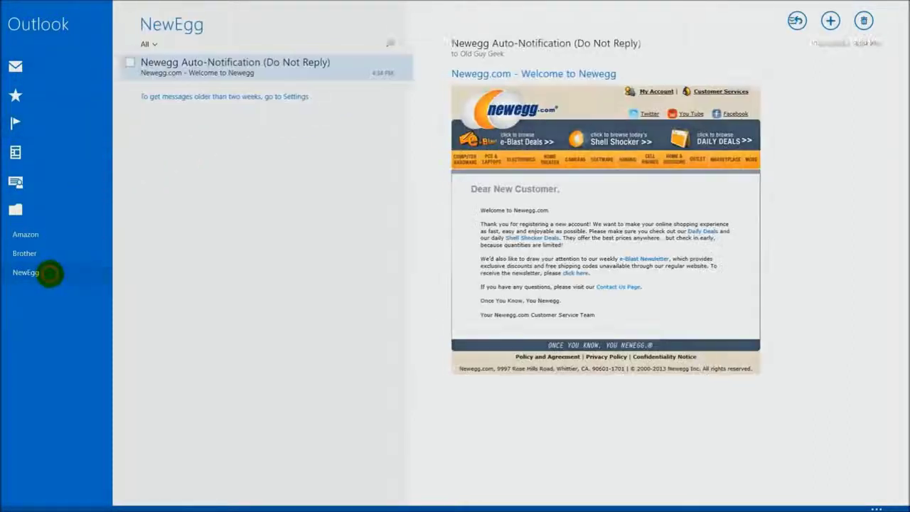
pyautogui.moveTo(319, 61)
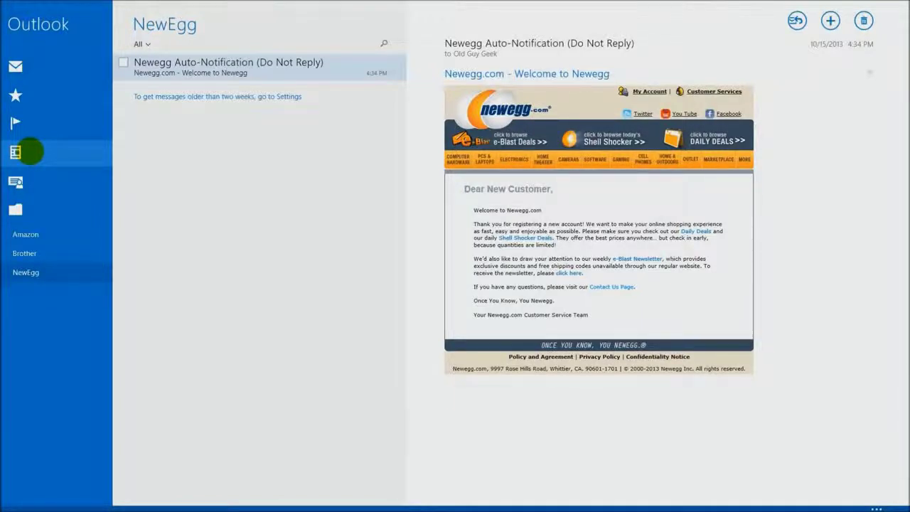
# Check the empty Newsletters and Social updates folders, then go to the NewEgg folder
pyautogui.click(28, 151)
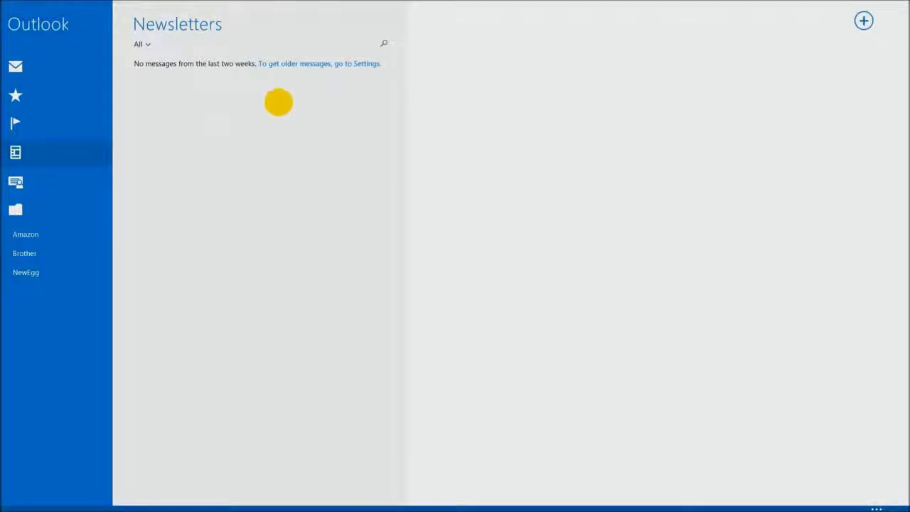
pyautogui.click(34, 179)
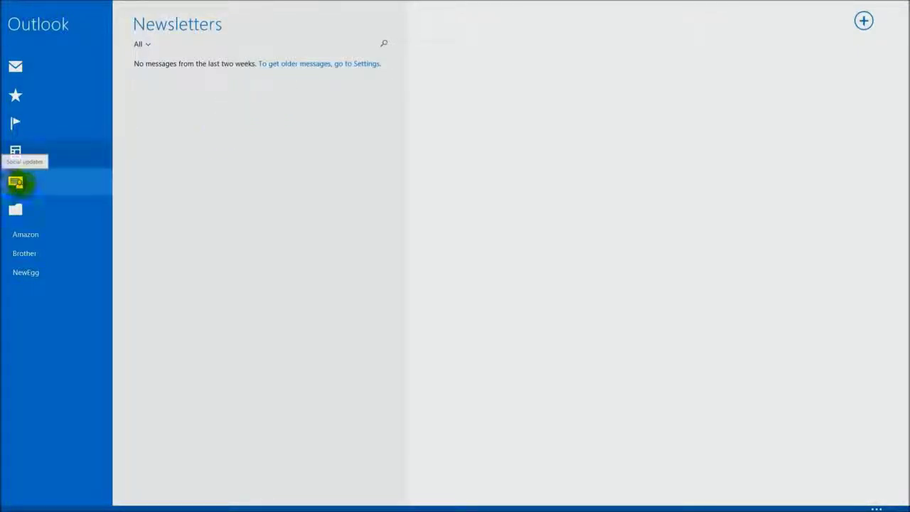
pyautogui.click(16, 182)
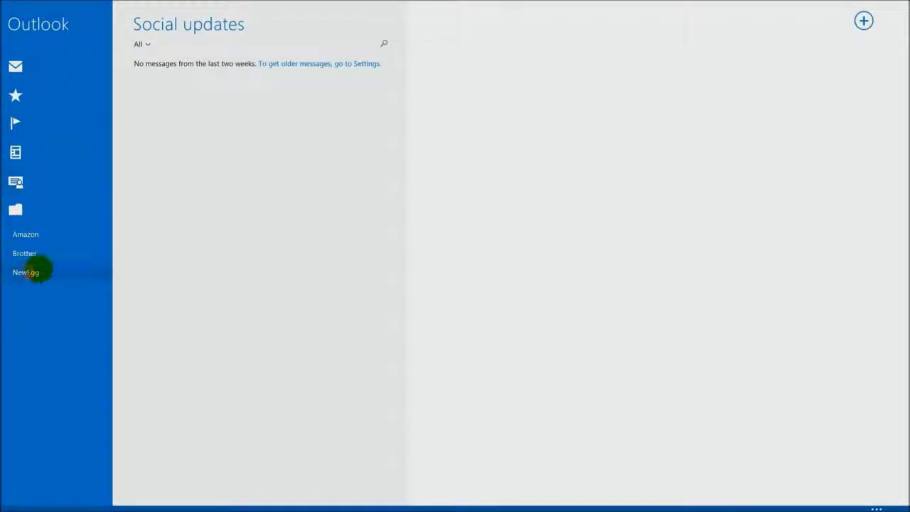
pyautogui.click(28, 270)
# Move the Newegg message into Newsletters and always send that sender's future mail there
pyautogui.moveTo(203, 62); pyautogui.dragTo(61, 150)
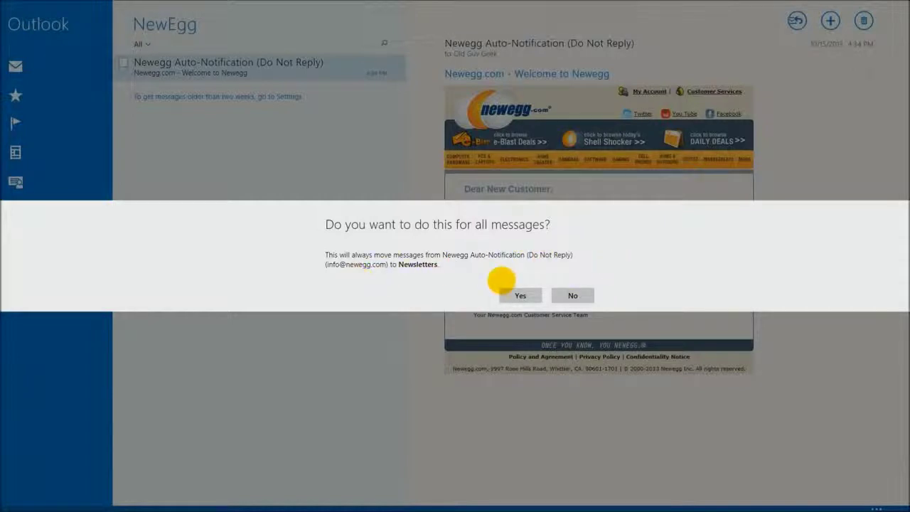
pyautogui.click(520, 296)
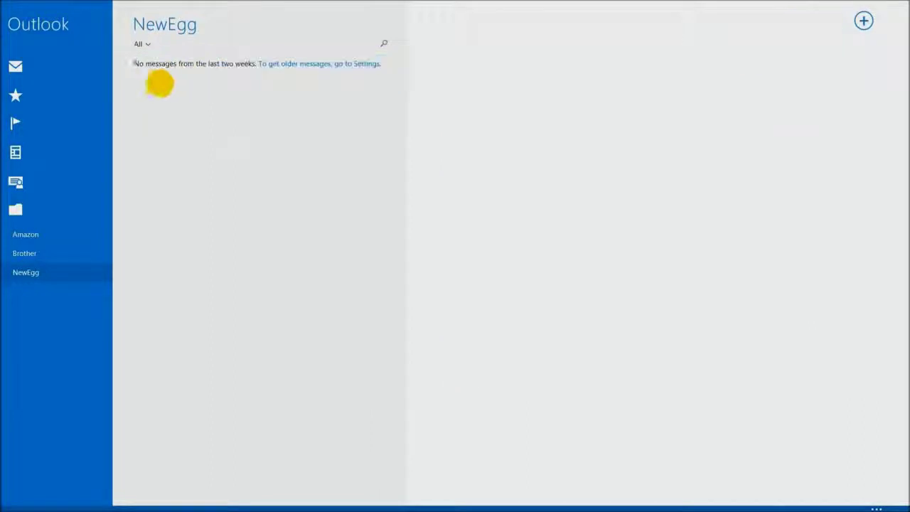
pyautogui.click(60, 154)
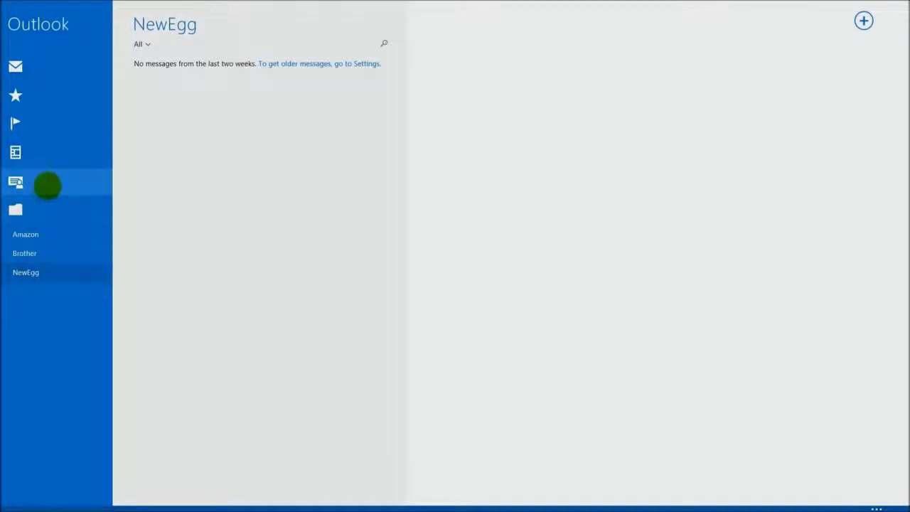
pyautogui.click(46, 185)
# Move the Newegg message from Newsletters to Social updates for this message only, with no rule
pyautogui.click(45, 150)
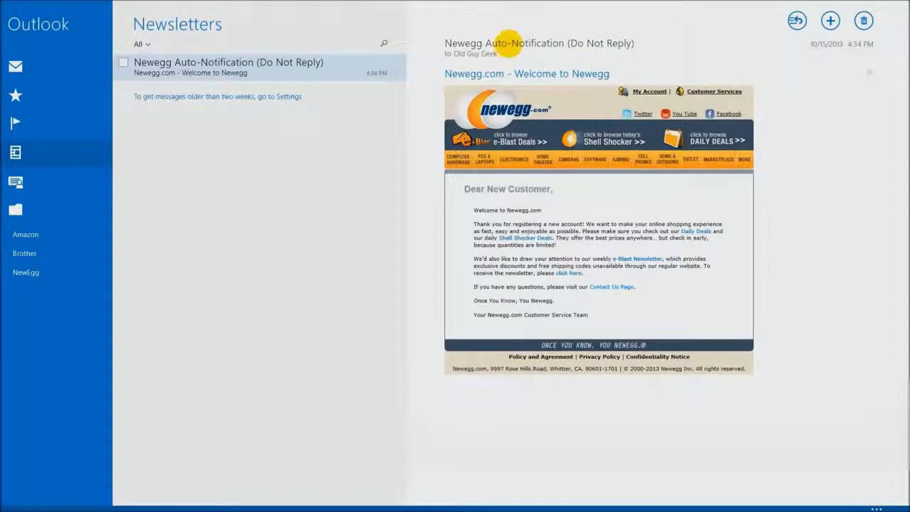
pyautogui.moveTo(509, 40)
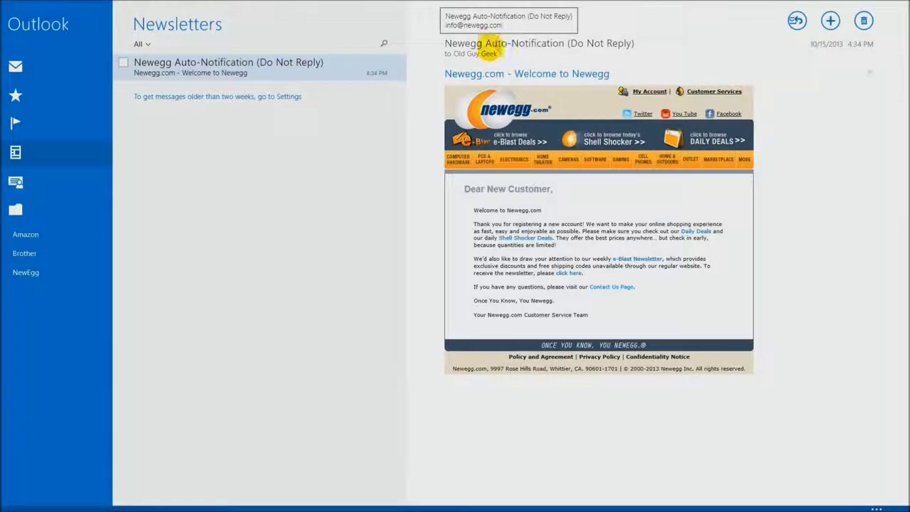
pyautogui.click(46, 154)
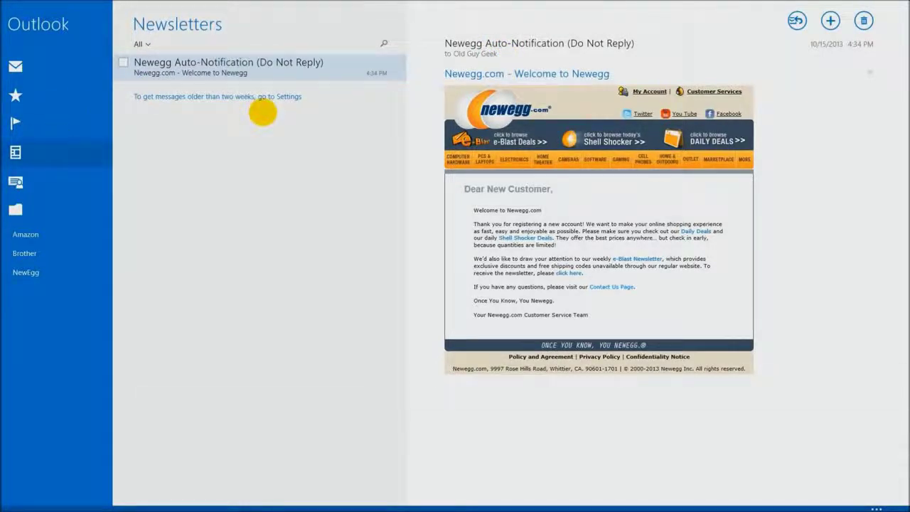
pyautogui.click(63, 152)
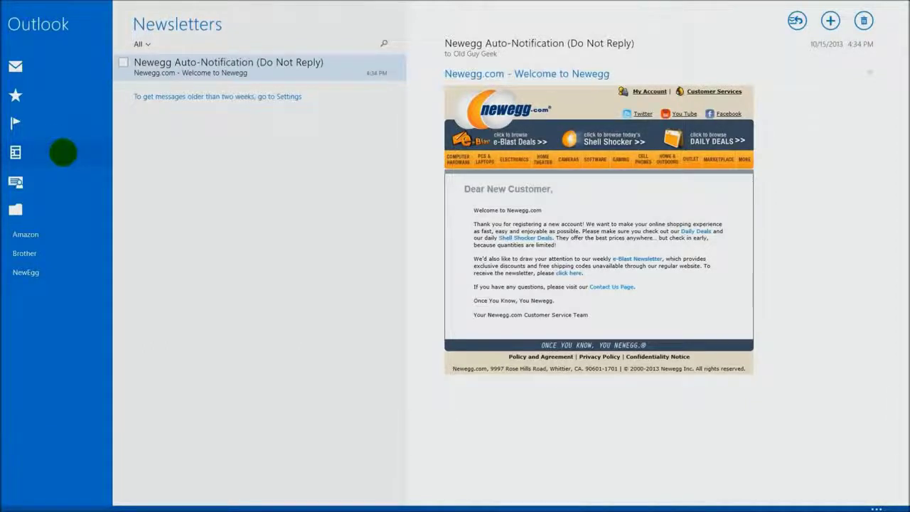
pyautogui.moveTo(235, 62); pyautogui.dragTo(61, 183)
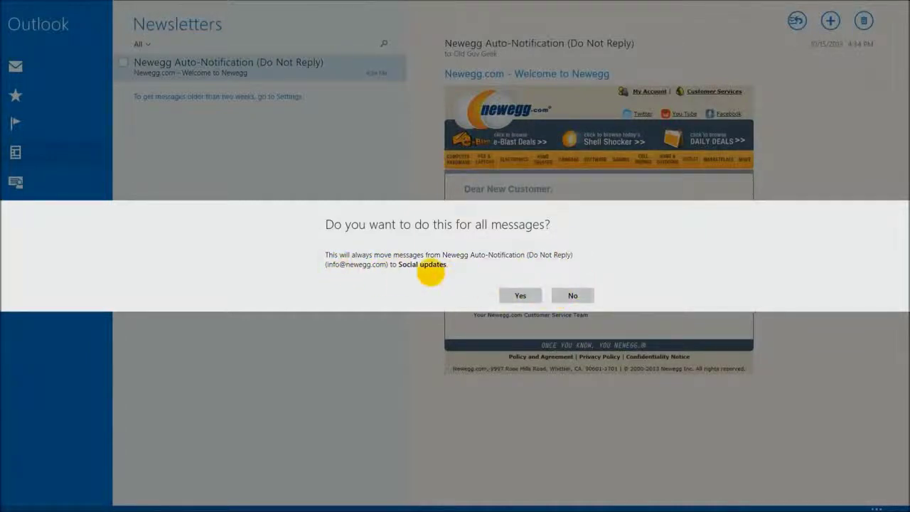
pyautogui.click(578, 297)
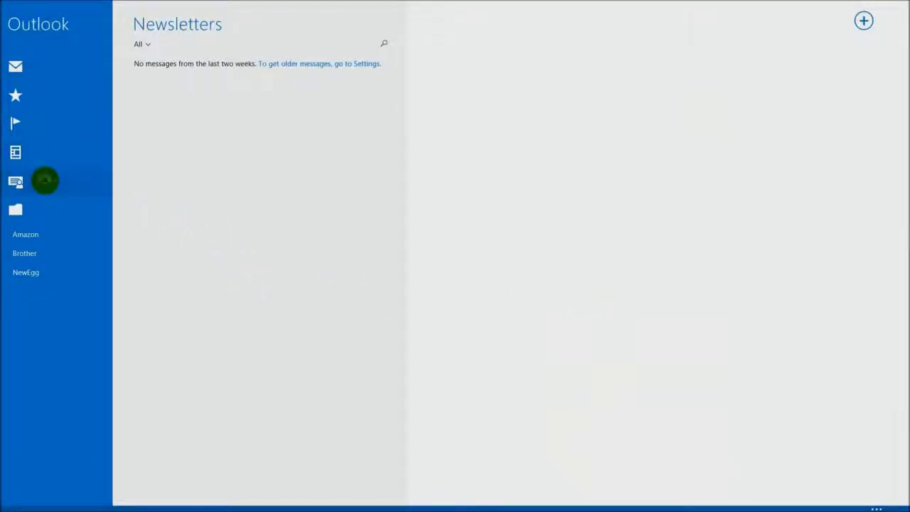
# Return the Newegg message to Newsletters and confirm always moving that sender's mail there
pyautogui.click(45, 181)
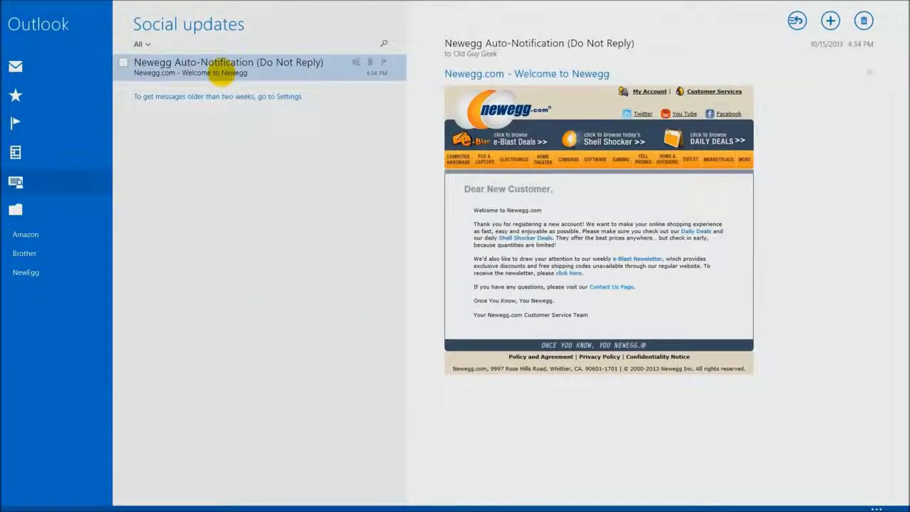
pyautogui.moveTo(223, 67); pyautogui.dragTo(75, 157)
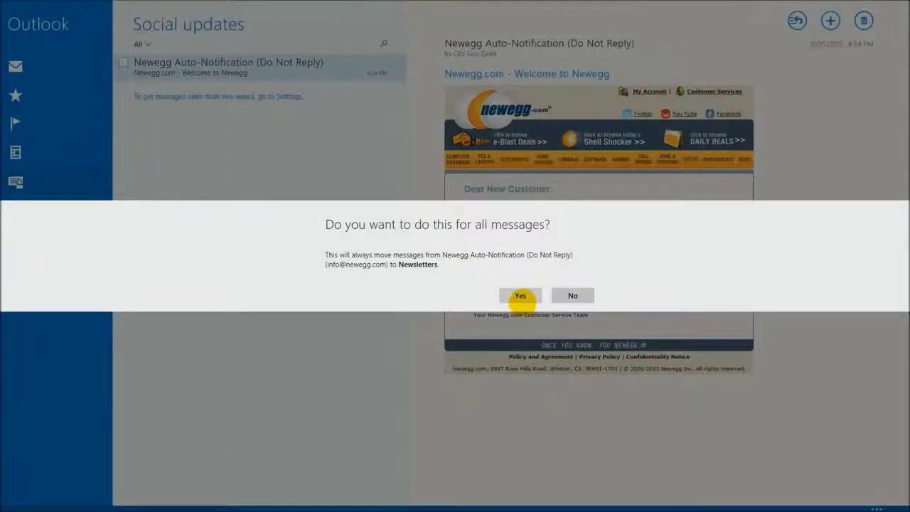
pyautogui.click(520, 295)
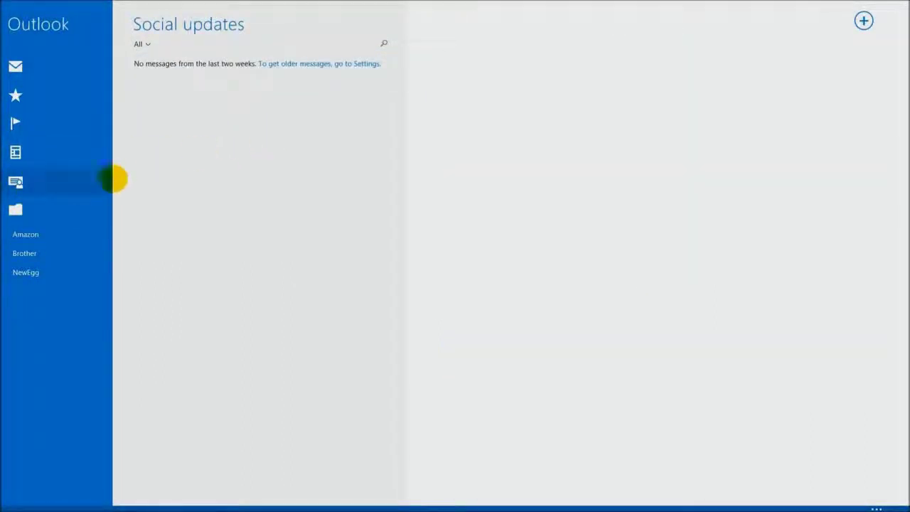
# Switch to the empty Inbox and list all folders, including Brother, Amazon and NewEgg
pyautogui.click(56, 182)
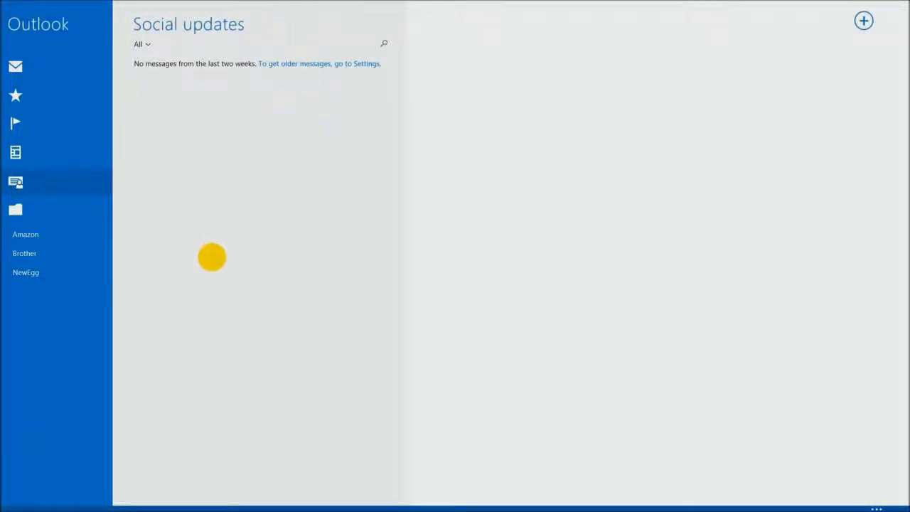
pyautogui.click(24, 69)
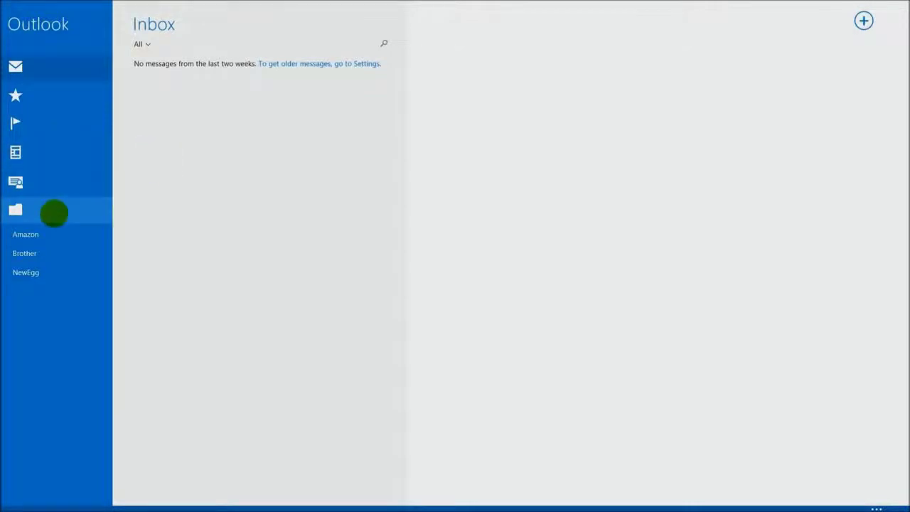
pyautogui.click(54, 213)
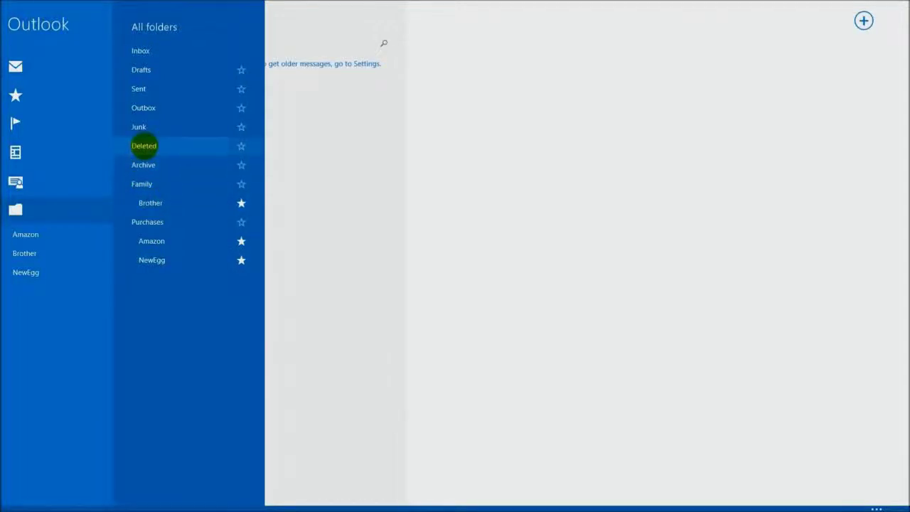
# Open Deleted and bring up the actions for the Newegg eBlast Subscription Confirmation message
pyautogui.click(144, 145)
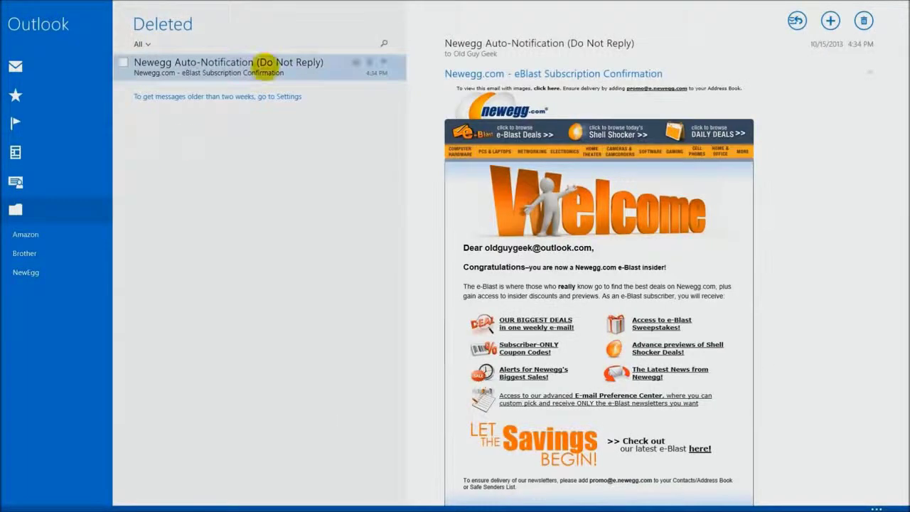
pyautogui.rightClick(280, 64)
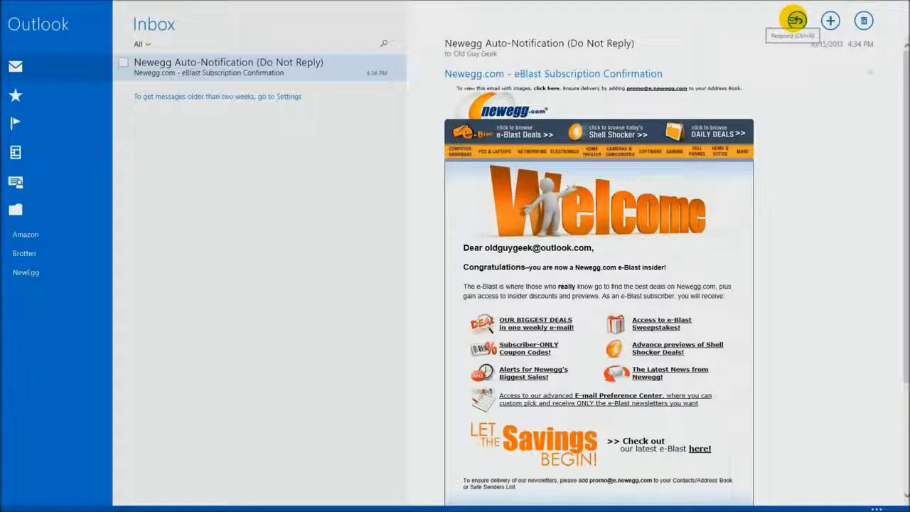
pyautogui.click(796, 20)
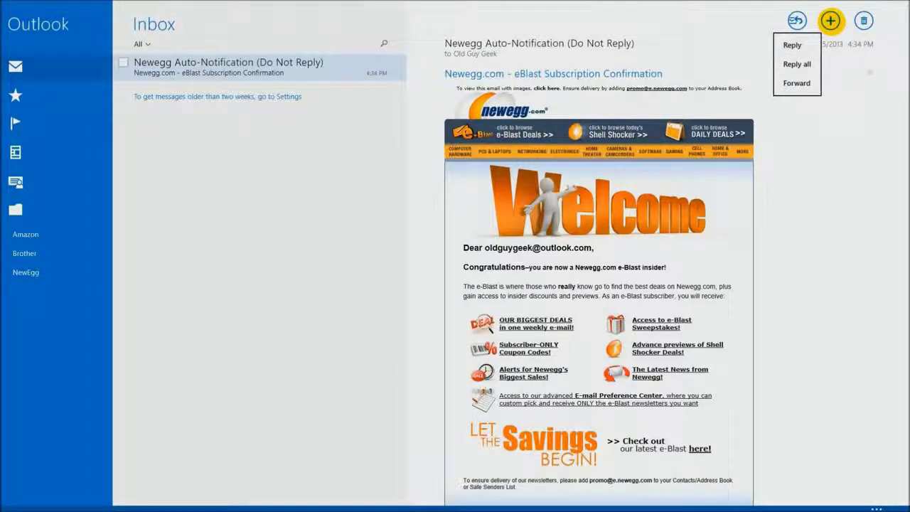
pyautogui.click(830, 20)
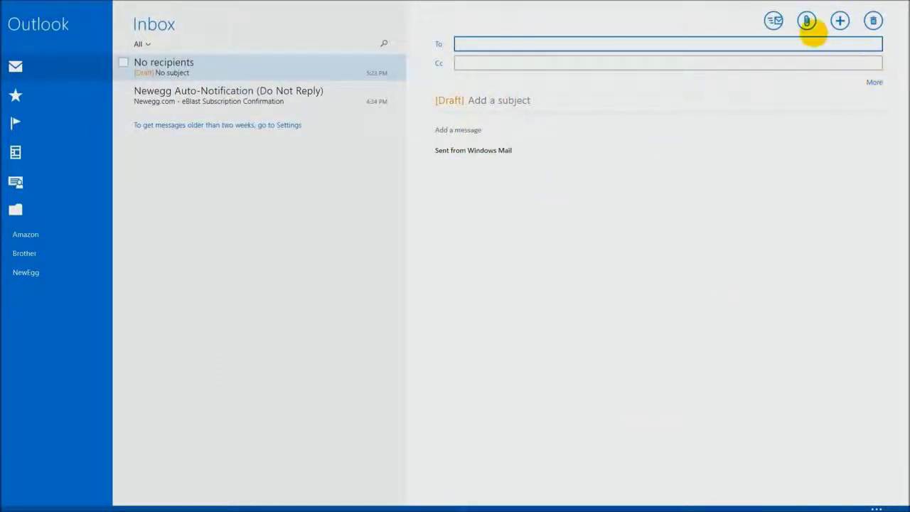
pyautogui.click(873, 20)
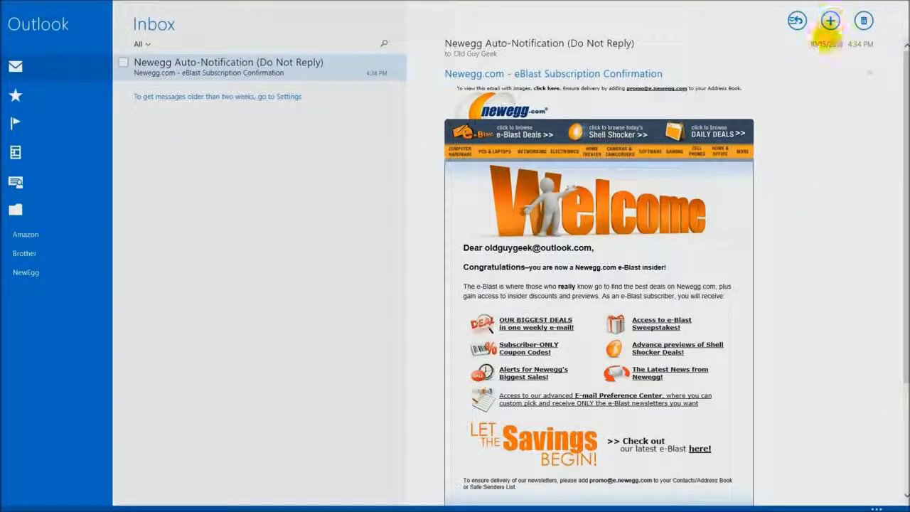
pyautogui.click(831, 20)
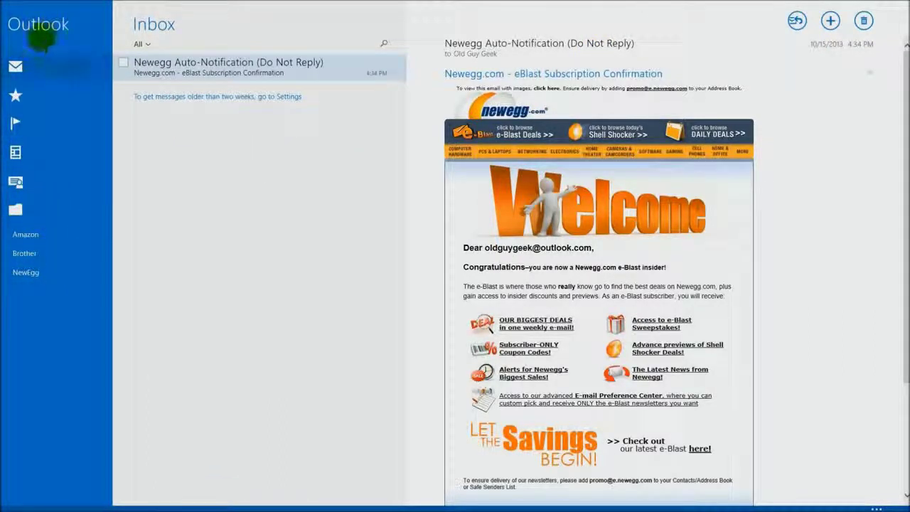
pyautogui.click(43, 24)
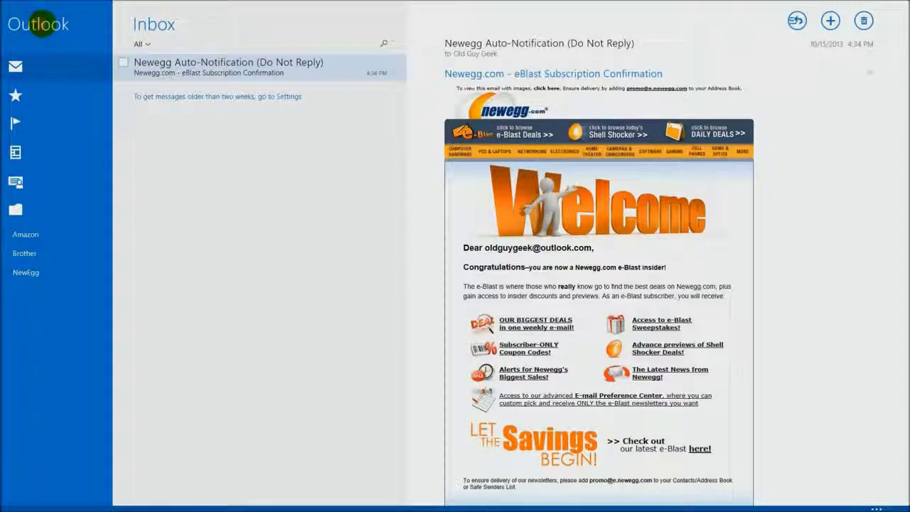